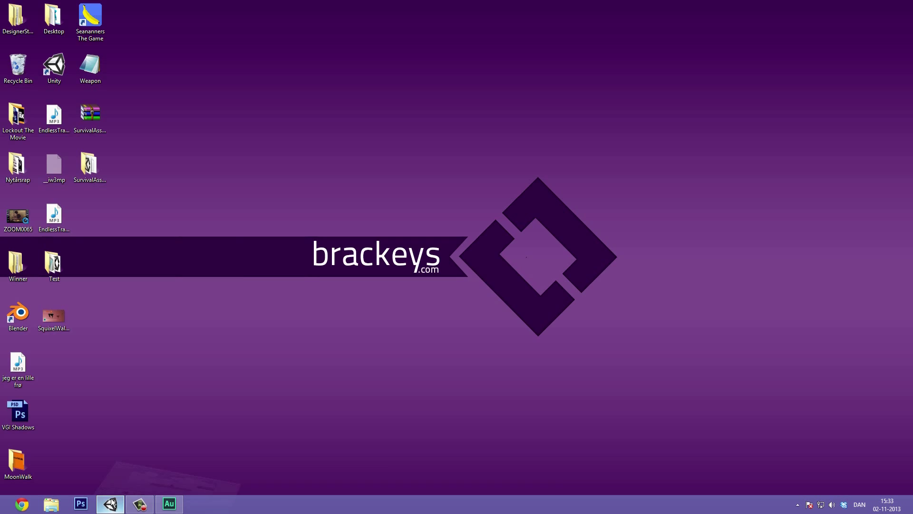
# Restore the Unity editor window from the Windows taskbar icon.
pyautogui.click(111, 503)
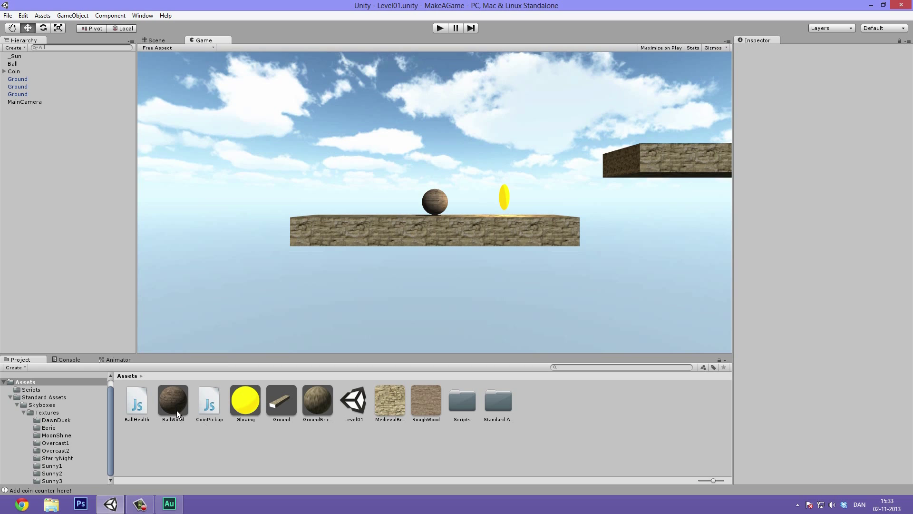
# Create a new folder named Materials in the project Assets.
pyautogui.click(224, 398)
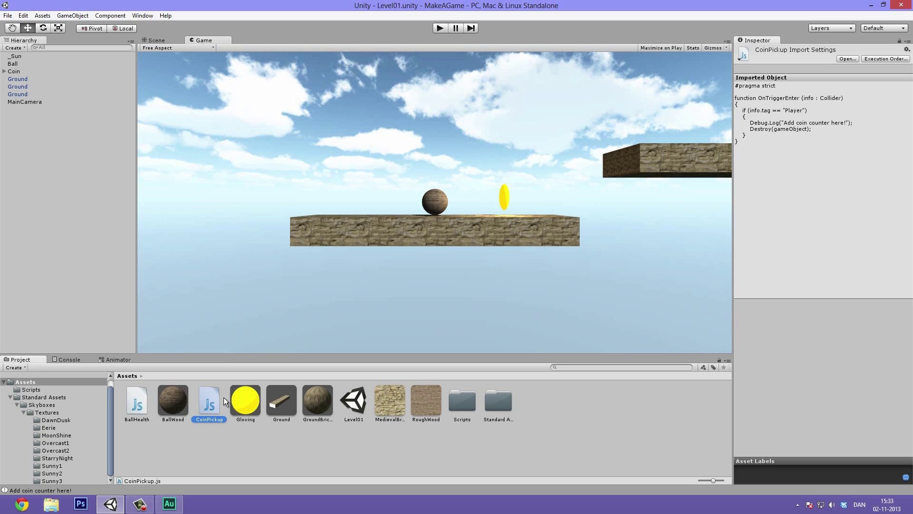
pyautogui.click(221, 463)
pyautogui.rightClick(220, 462)
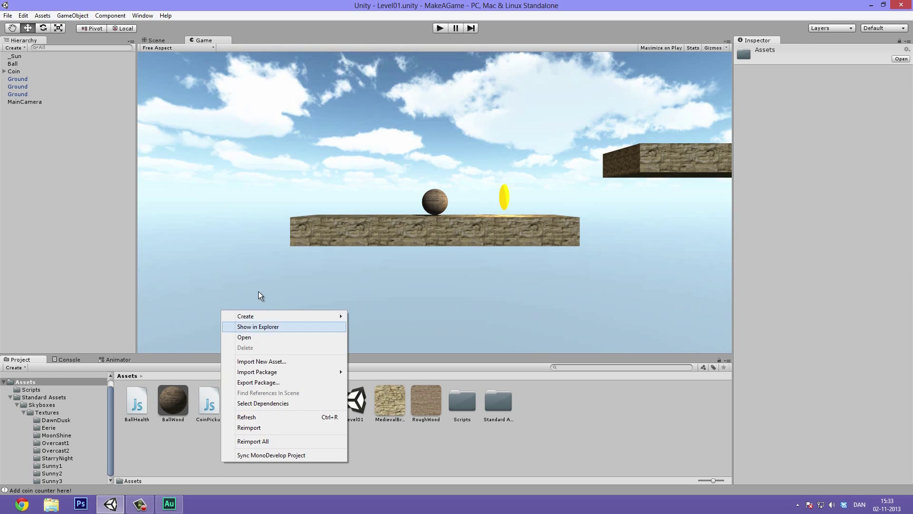
pyautogui.moveTo(270, 320)
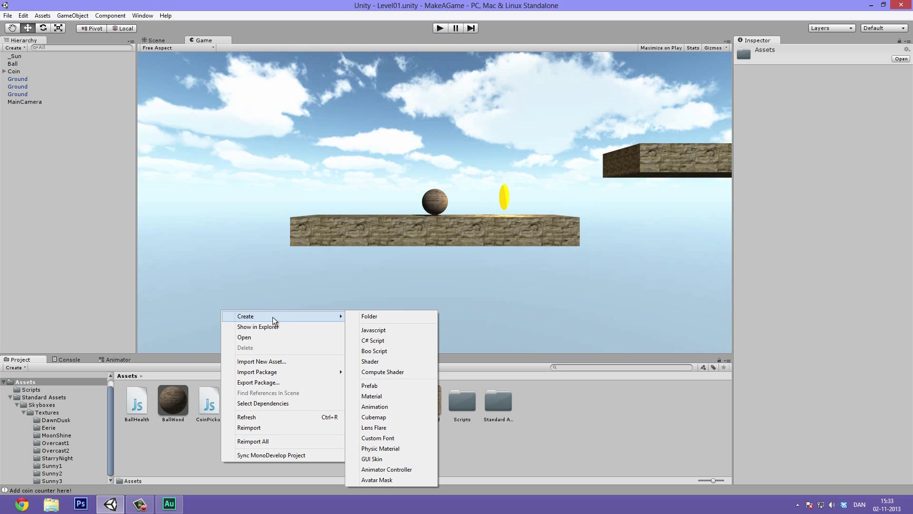
pyautogui.click(408, 317)
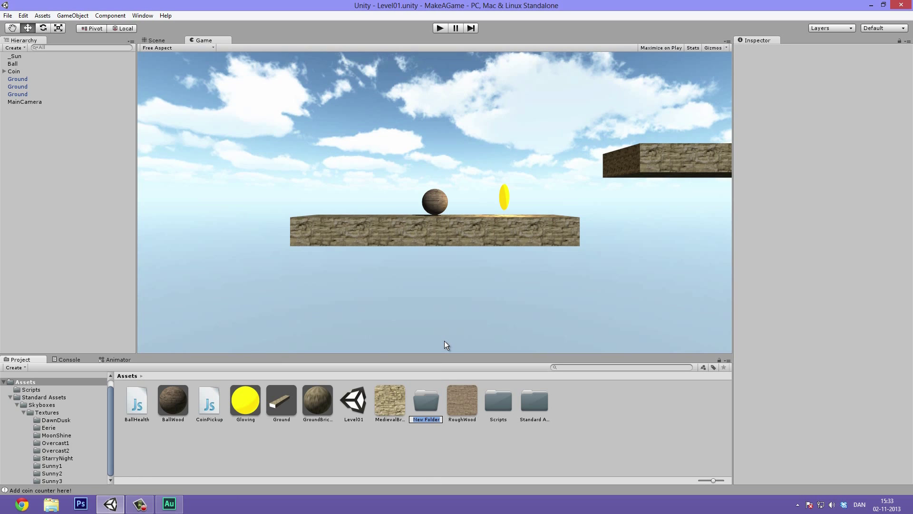
pyautogui.write('Materials')
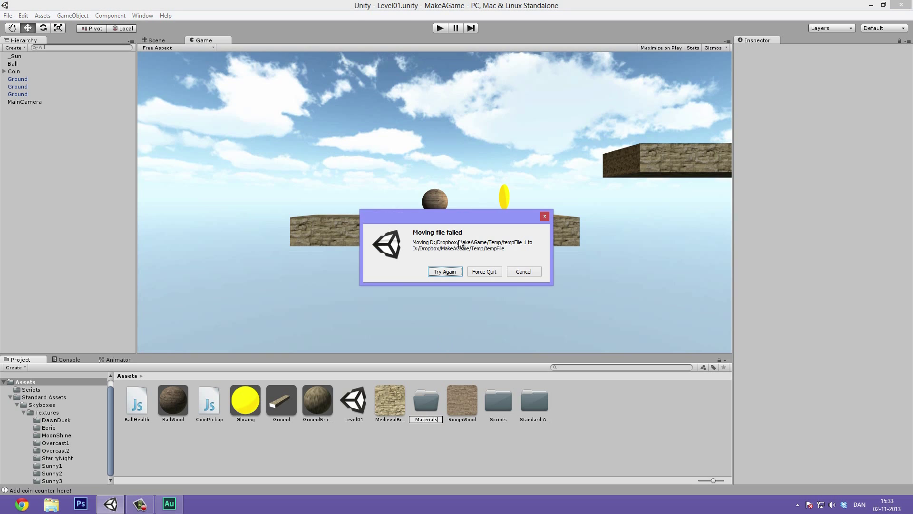
pyautogui.click(446, 271)
# Move the Glowing, BallWood and GroundBricks materials into the Materials folder.
pyautogui.click(235, 407)
pyautogui.keyDown('ctrl'); pyautogui.click(167, 397); pyautogui.keyUp('ctrl')
pyautogui.keyDown('ctrl'); pyautogui.click(317, 393); pyautogui.keyUp('ctrl')
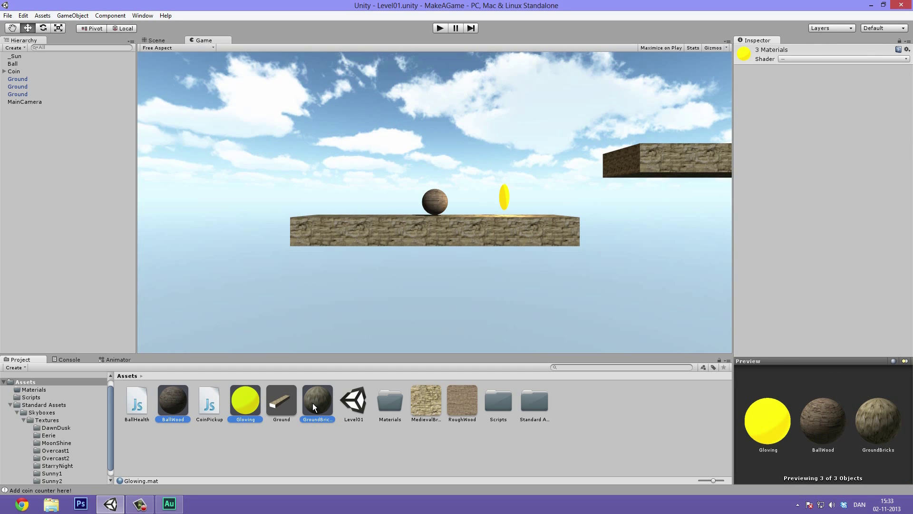
pyautogui.moveTo(318, 397); pyautogui.dragTo(389, 402)
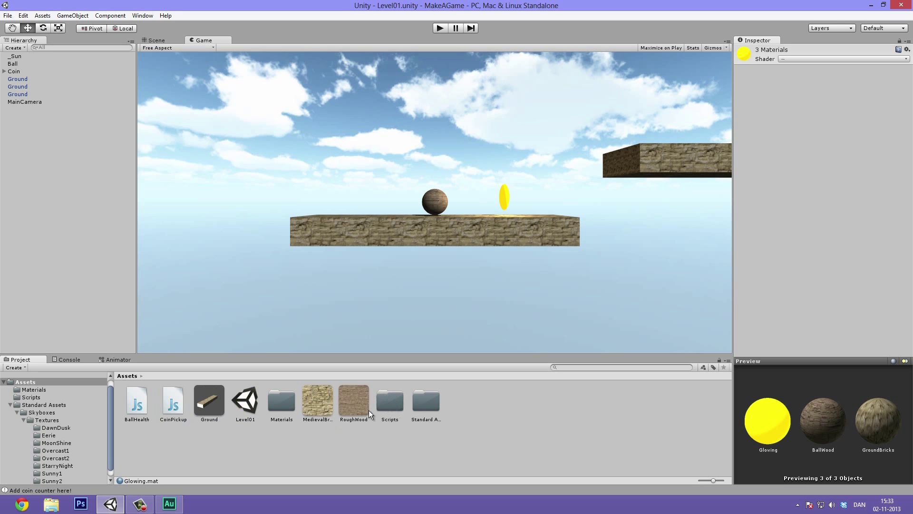
pyautogui.click(296, 435)
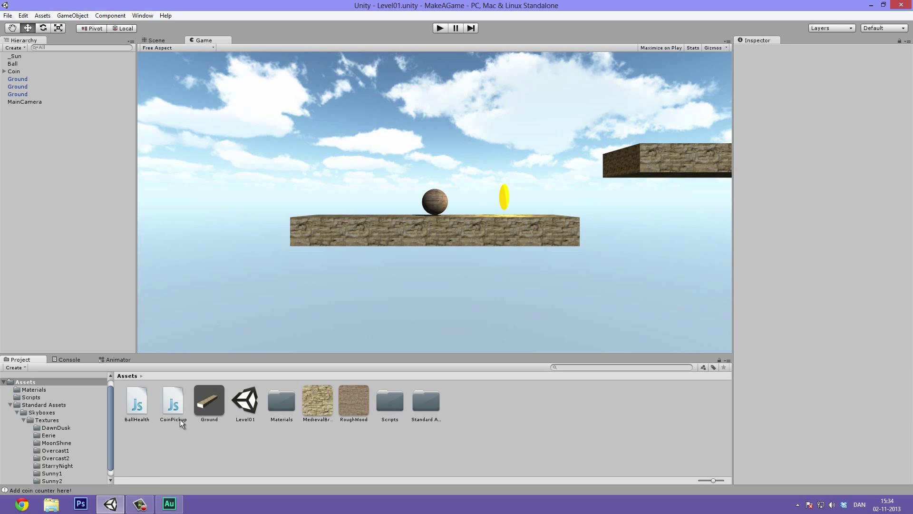
# Frame the Coin in the Scene view and orbit to a side-on angle.
pyautogui.click(21, 71)
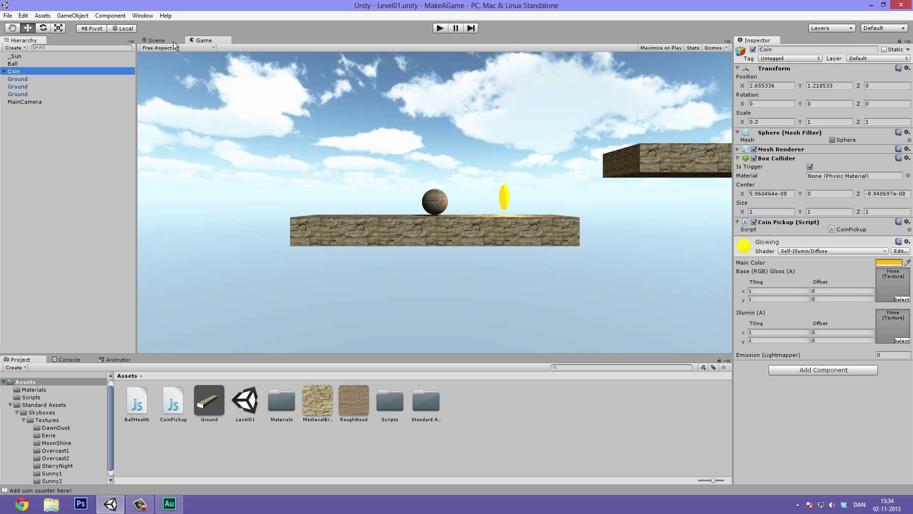
pyautogui.click(161, 41)
pyautogui.press('f')
pyautogui.keyDown('alt'); pyautogui.moveTo(530, 179); pyautogui.dragTo(545, 128); pyautogui.keyUp('alt')
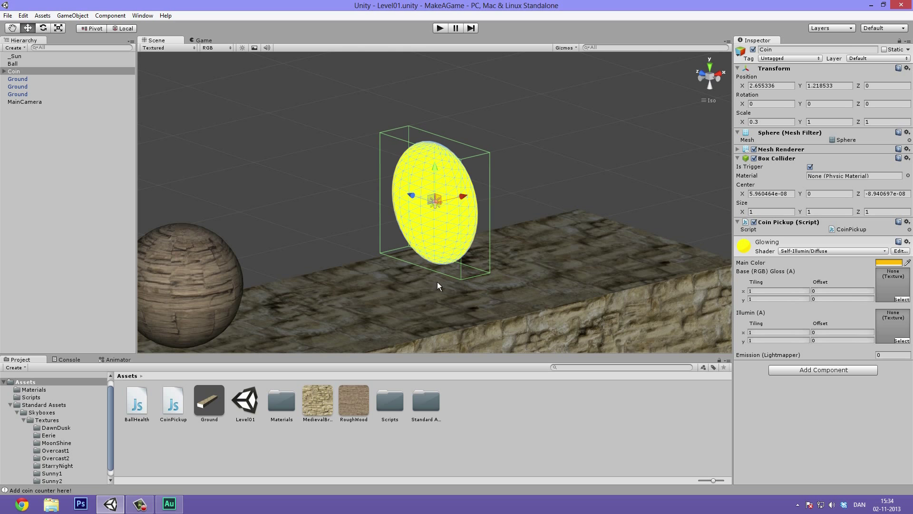
pyautogui.keyDown('alt'); pyautogui.moveTo(575, 187); pyautogui.dragTo(501, 178); pyautogui.keyUp('alt')
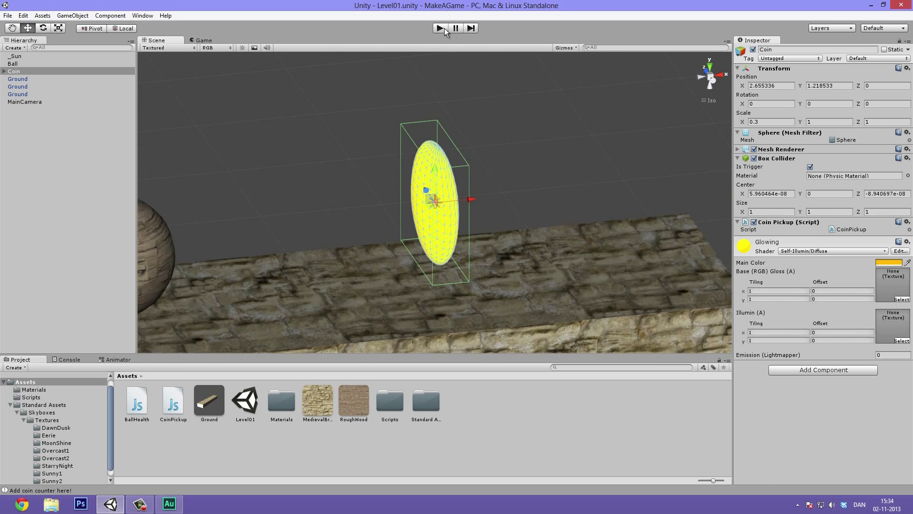
# Play-test the level, rolling the ball right into the coin, then stop.
pyautogui.click(440, 28)
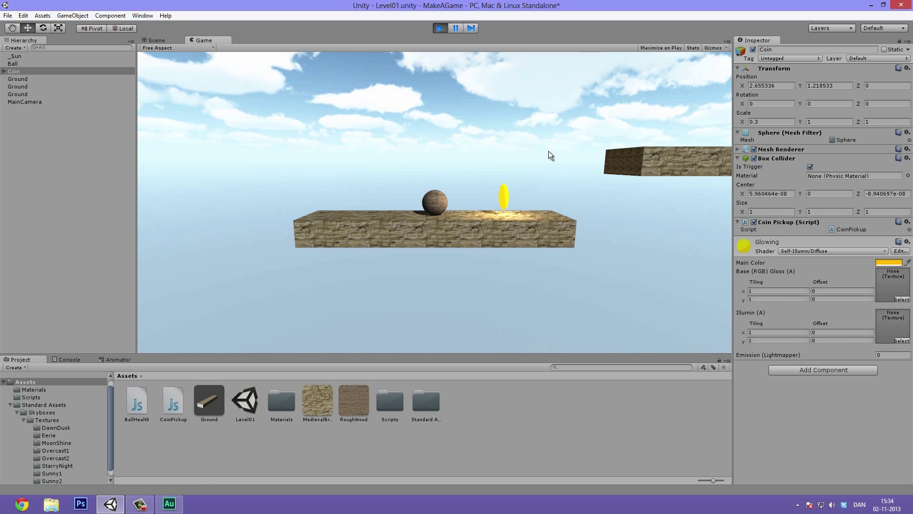
pyautogui.press('Right')
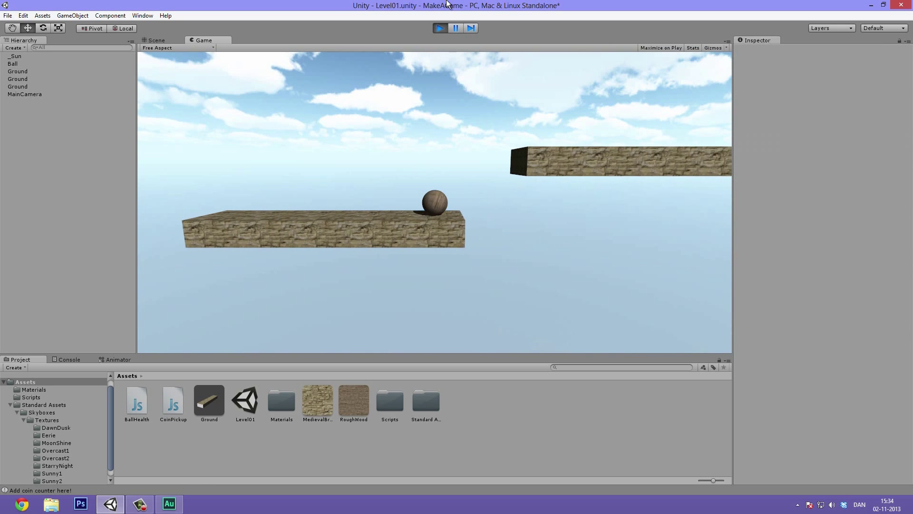
pyautogui.hotkey('ctrl', 'p')
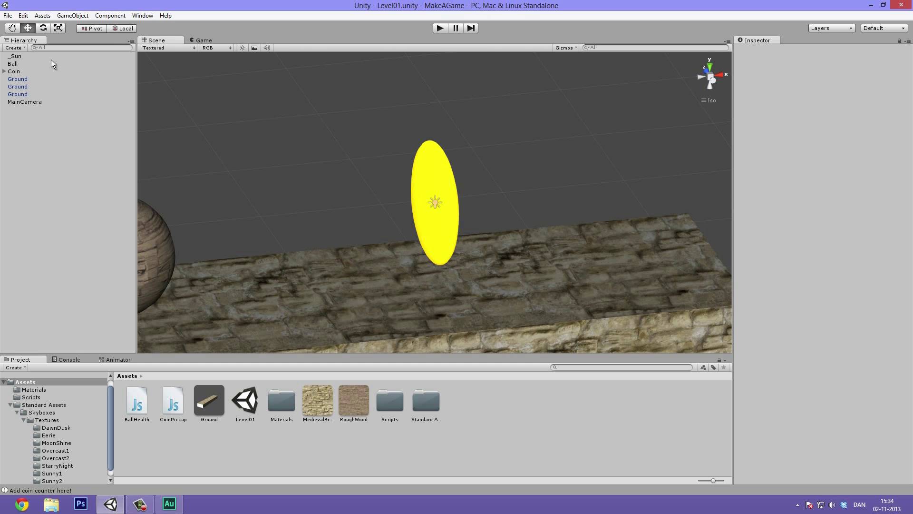
# Set the Ball's Ball Control Rotation Speed to 200 in the Inspector.
pyautogui.click(21, 72)
pyautogui.scroll(-5, 376, 190)
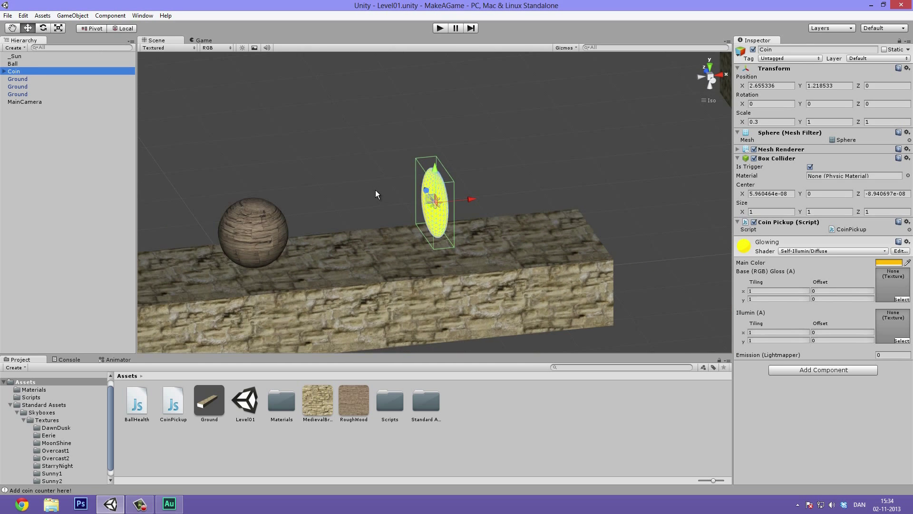
pyautogui.keyDown('alt'); pyautogui.moveTo(346, 218); pyautogui.dragTo(416, 183); pyautogui.keyUp('alt')
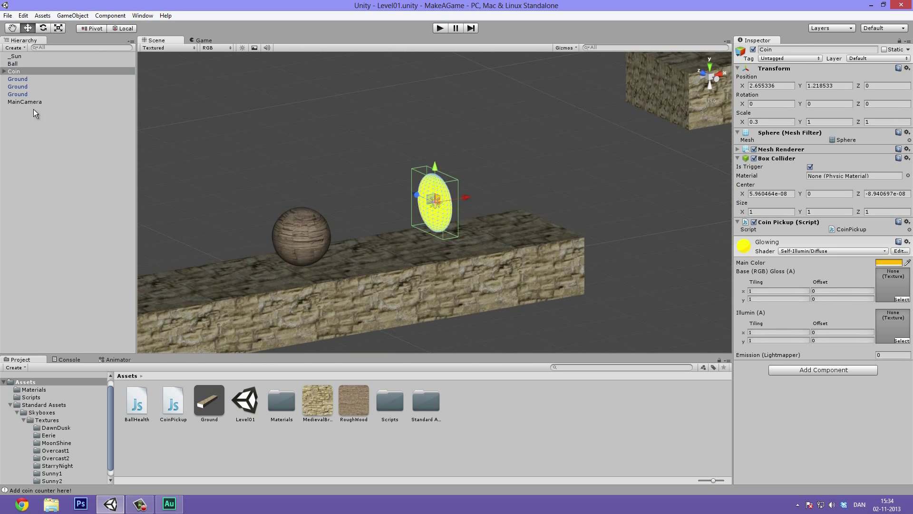
pyautogui.click(19, 64)
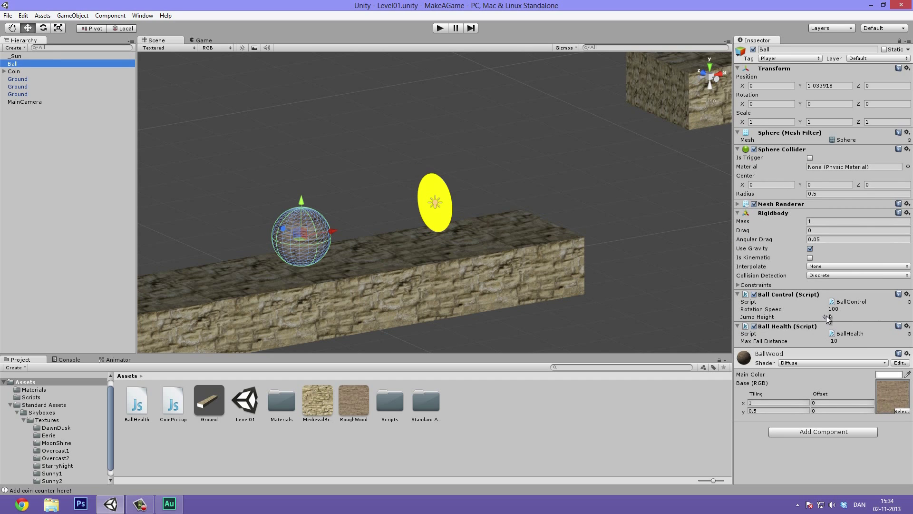
pyautogui.click(872, 310)
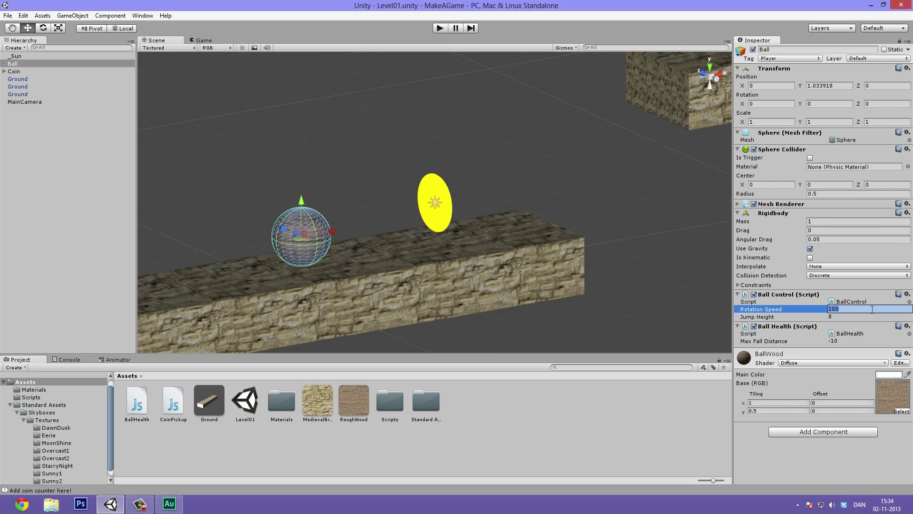
pyautogui.write('200')
pyautogui.press('Return')
pyautogui.click(626, 418)
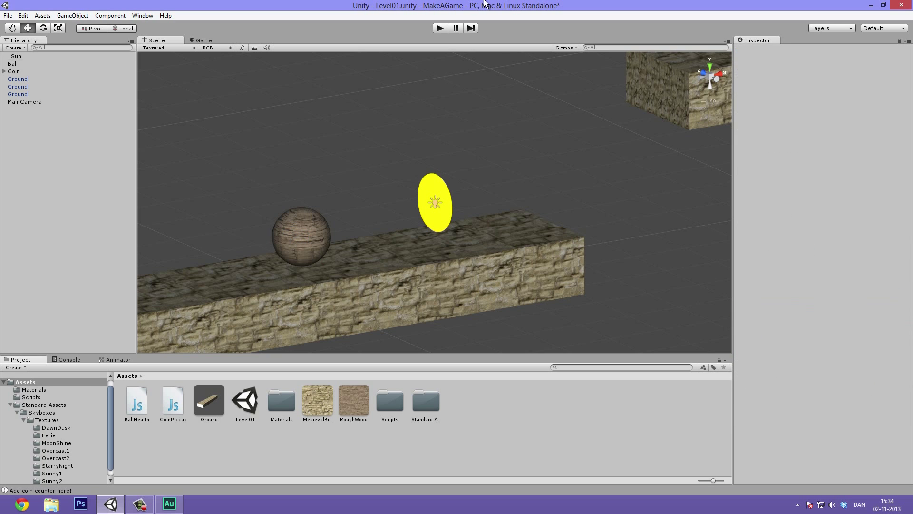
# Play-test the faster ball with the Left and Right arrow keys, then stop.
pyautogui.click(440, 28)
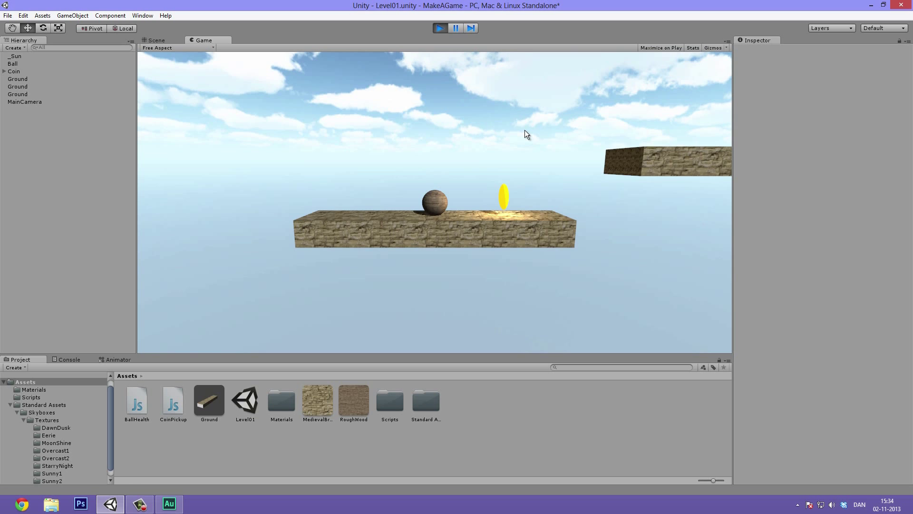
pyautogui.press('Left')
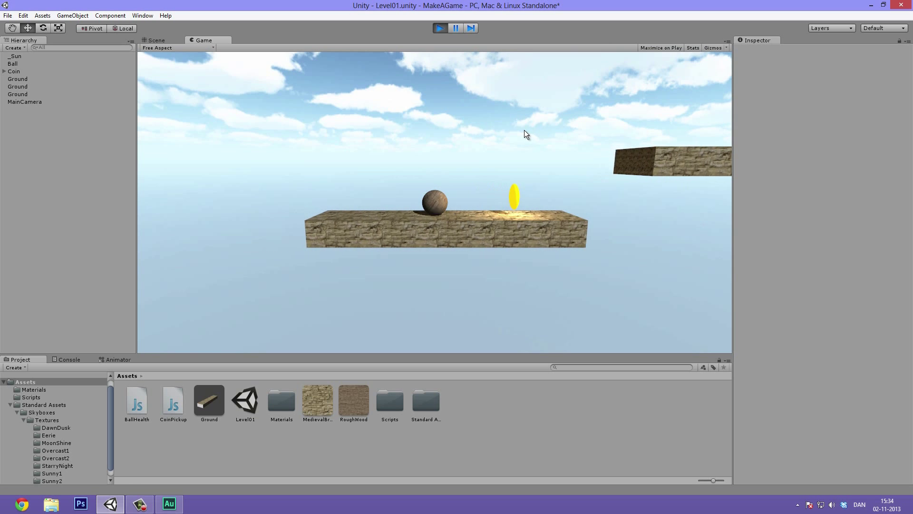
pyautogui.press('Right')
pyautogui.press('Right')
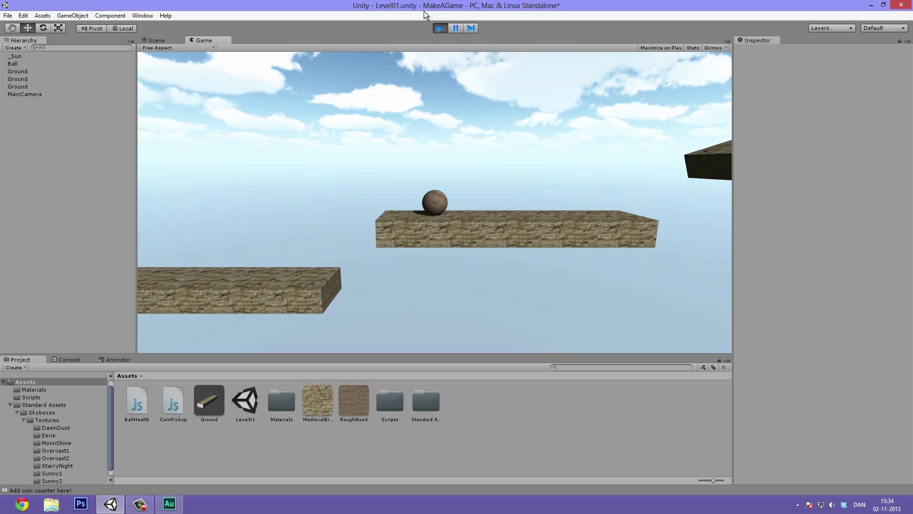
pyautogui.click(438, 27)
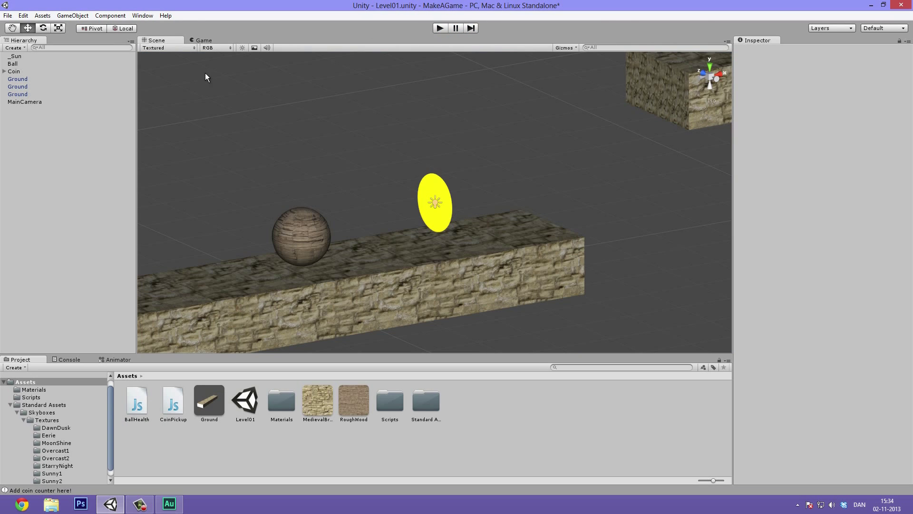
pyautogui.moveTo(424, 130)
pyautogui.keyDown('alt'); pyautogui.mouseDown()
pyautogui.moveTo(348, 139)
pyautogui.moveTo(432, 131)
pyautogui.mouseUp(); pyautogui.keyUp('alt')
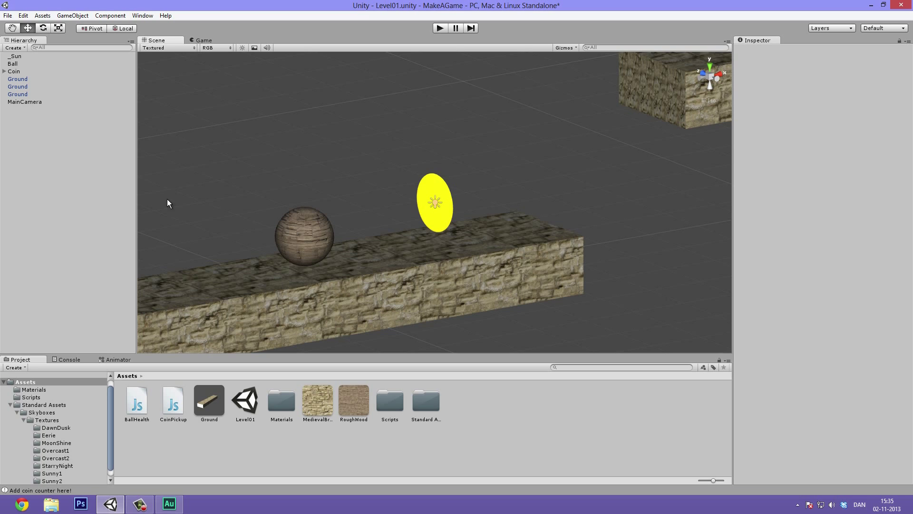
pyautogui.click(108, 359)
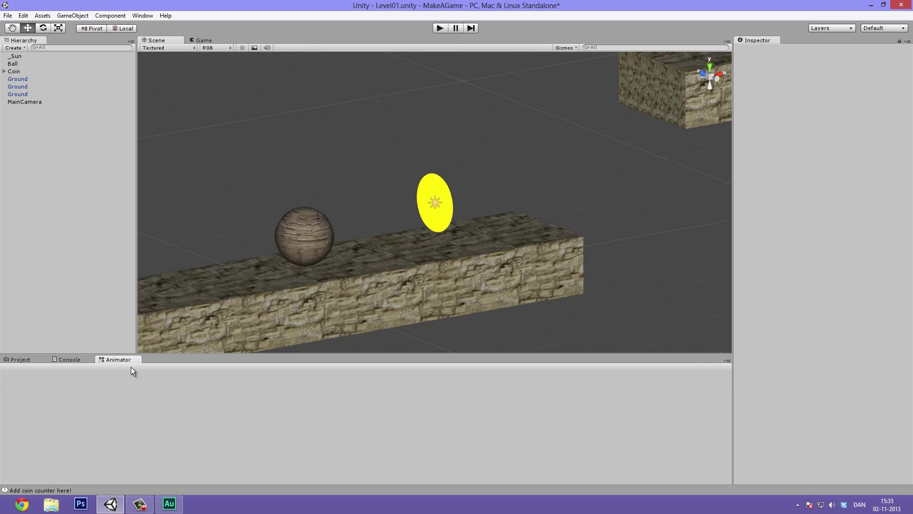
pyautogui.click(21, 360)
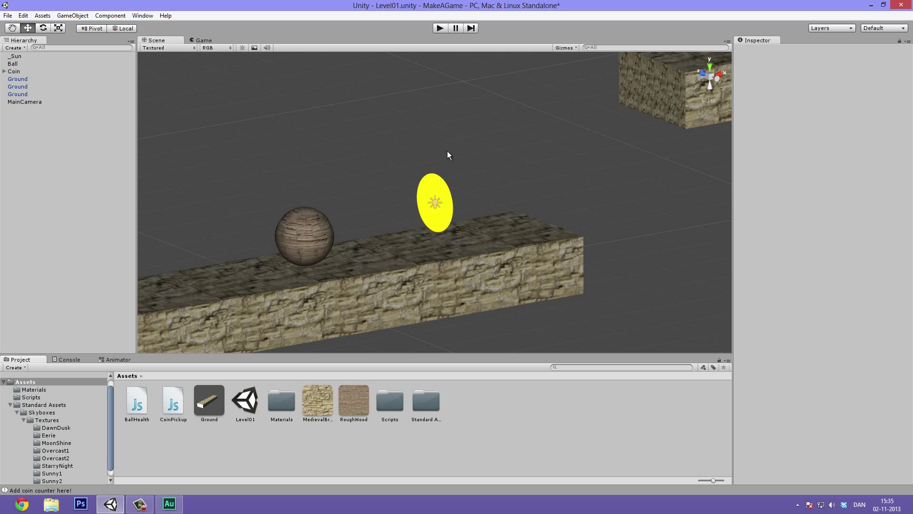
# Add a Miscellaneous > Animation component to the selected Coin.
pyautogui.keyDown('alt'); pyautogui.moveTo(417, 173); pyautogui.dragTo(451, 167); pyautogui.keyUp('alt')
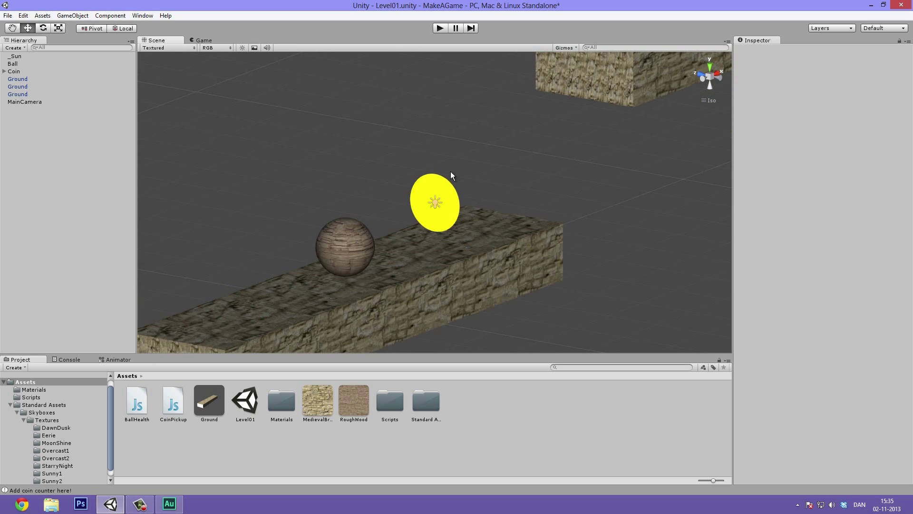
pyautogui.click(440, 187)
pyautogui.keyDown('alt'); pyautogui.moveTo(526, 147); pyautogui.dragTo(466, 165); pyautogui.keyUp('alt')
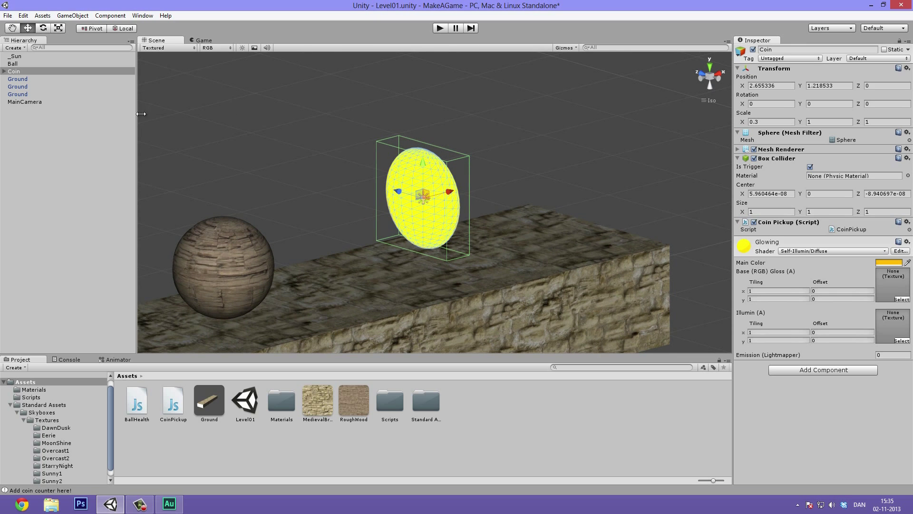
pyautogui.click(22, 72)
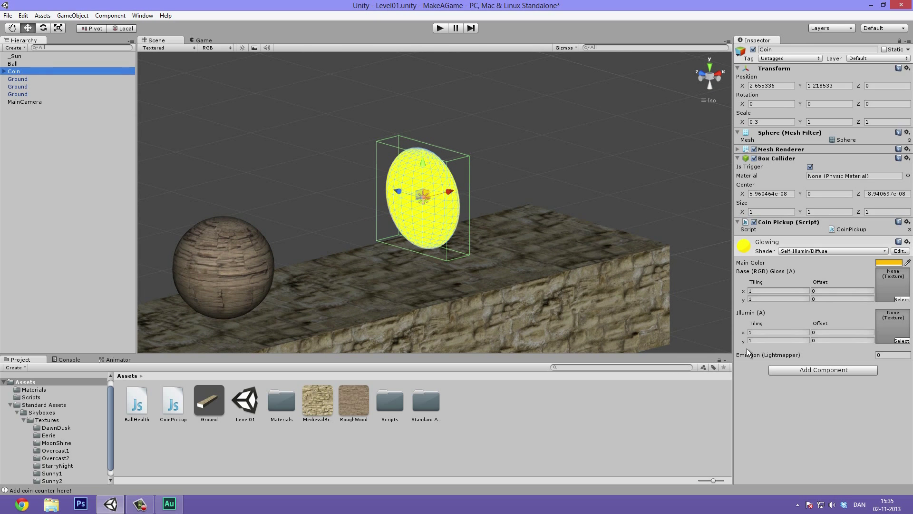
pyautogui.click(809, 366)
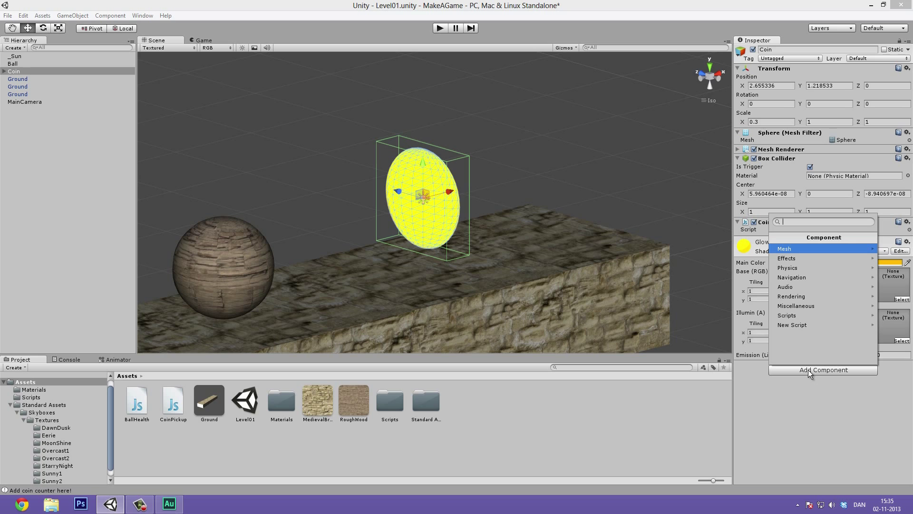
pyautogui.click(802, 305)
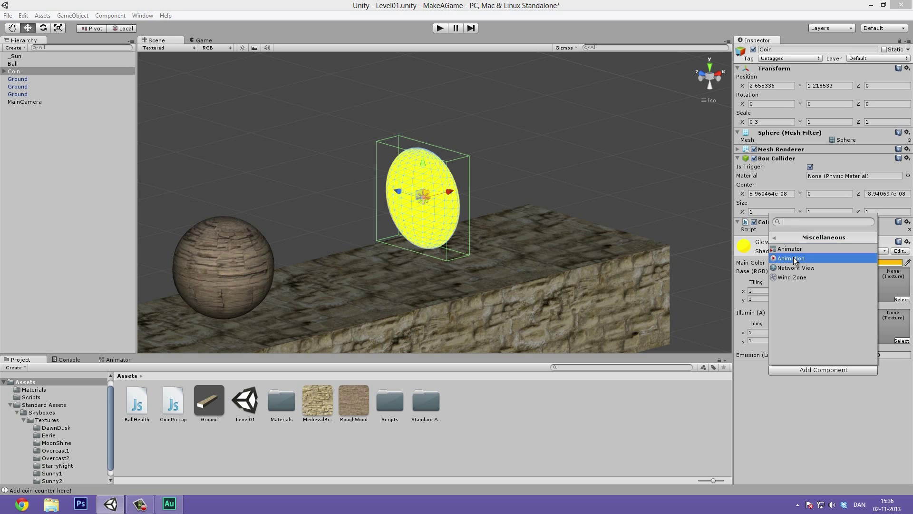
pyautogui.click(794, 258)
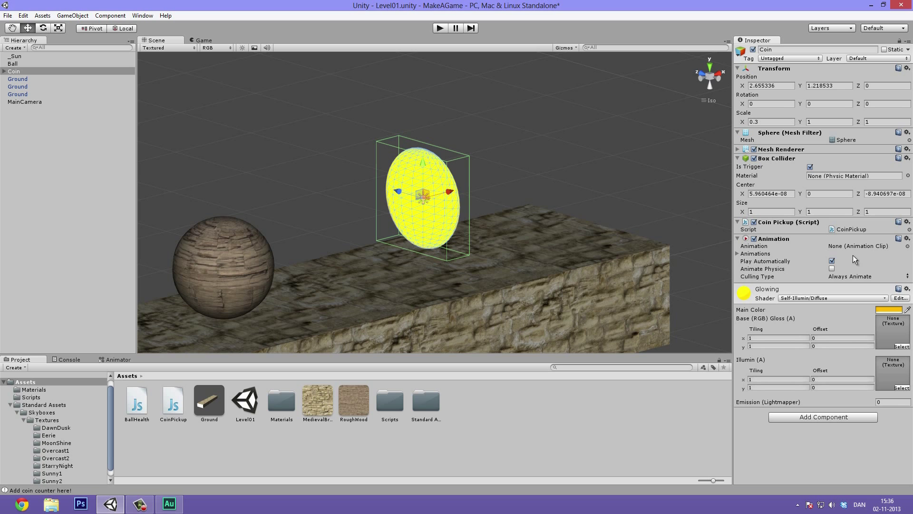
pyautogui.keyDown('alt'); pyautogui.moveTo(466, 222); pyautogui.dragTo(491, 196); pyautogui.keyUp('alt')
pyautogui.click(139, 17)
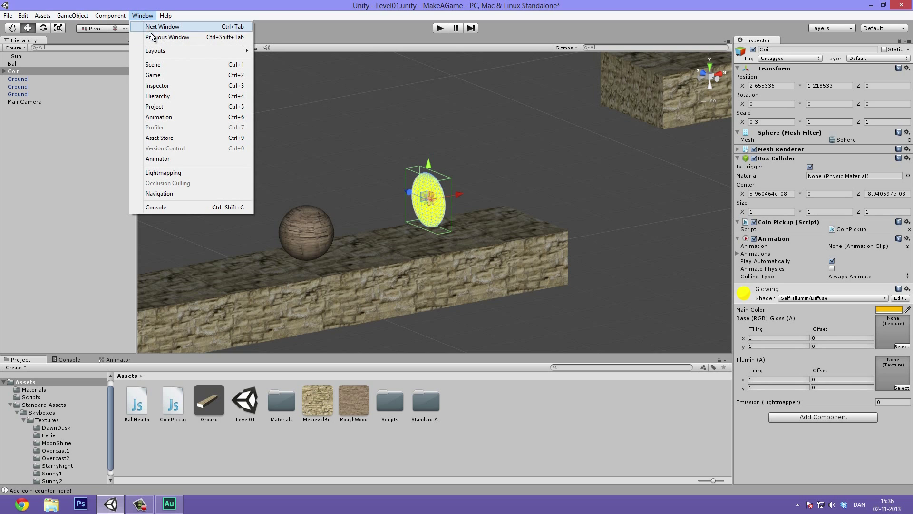
# Open the Animation window and dock it, enlarged, in the bottom panel.
pyautogui.click(188, 117)
pyautogui.moveTo(318, 138); pyautogui.dragTo(296, 123)
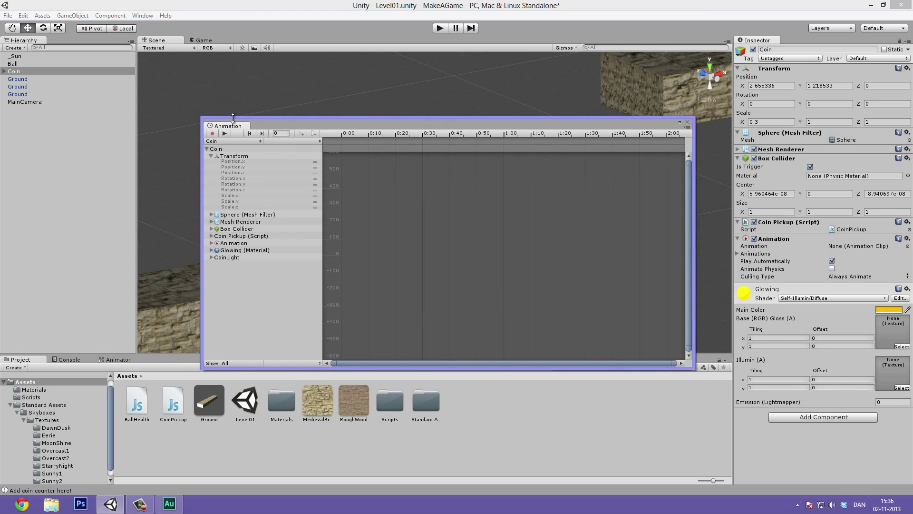
pyautogui.moveTo(235, 127); pyautogui.dragTo(60, 363)
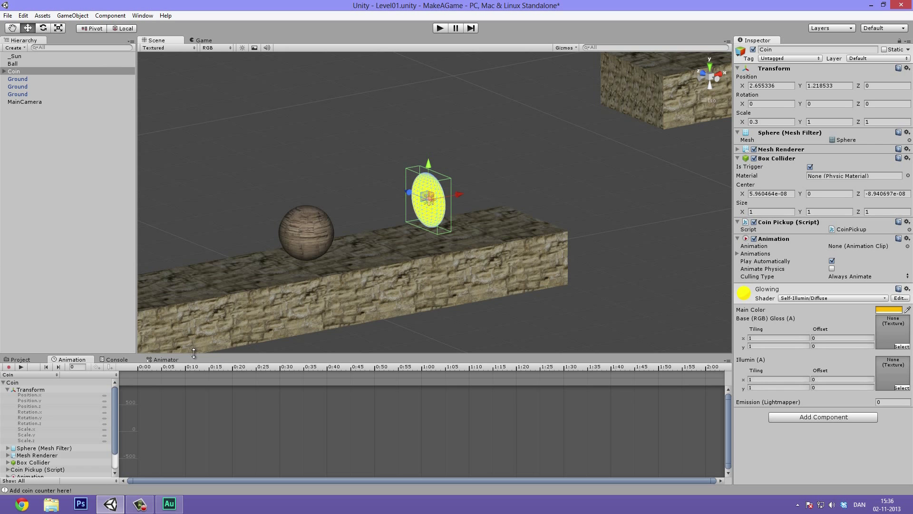
pyautogui.moveTo(195, 354); pyautogui.dragTo(227, 247)
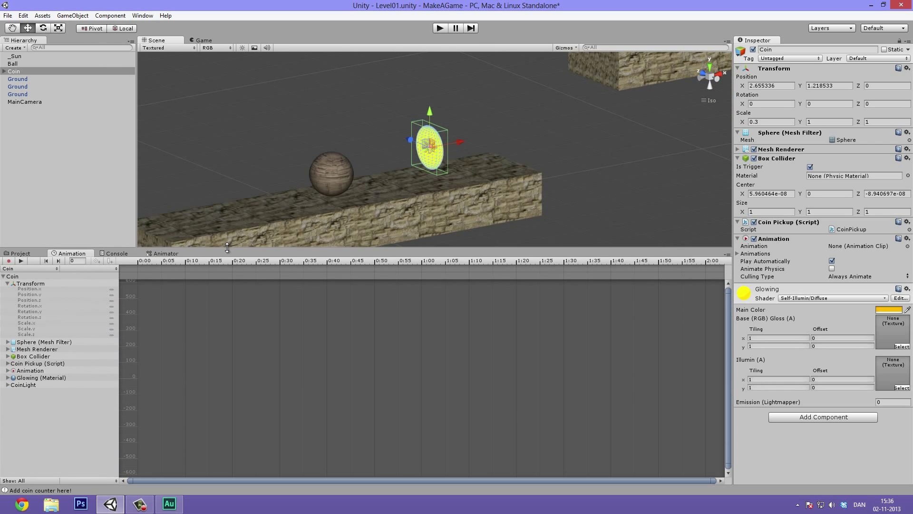
# Dock the Game view beside the Scene view and widen it.
pyautogui.moveTo(208, 36); pyautogui.dragTo(639, 138)
pyautogui.moveTo(534, 90); pyautogui.dragTo(502, 90)
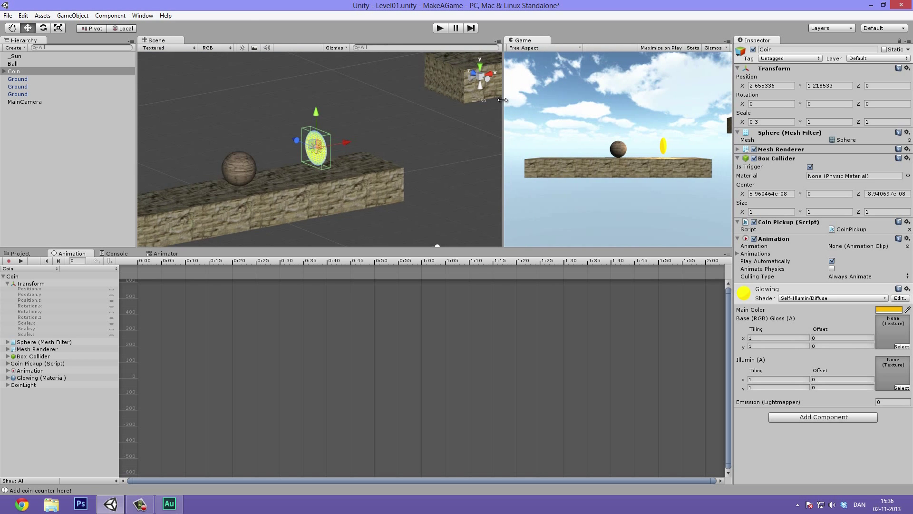
pyautogui.moveTo(361, 156)
pyautogui.mouseDown(button='middle')
pyautogui.moveTo(360, 143)
pyautogui.moveTo(351, 149)
pyautogui.mouseUp(button='middle')
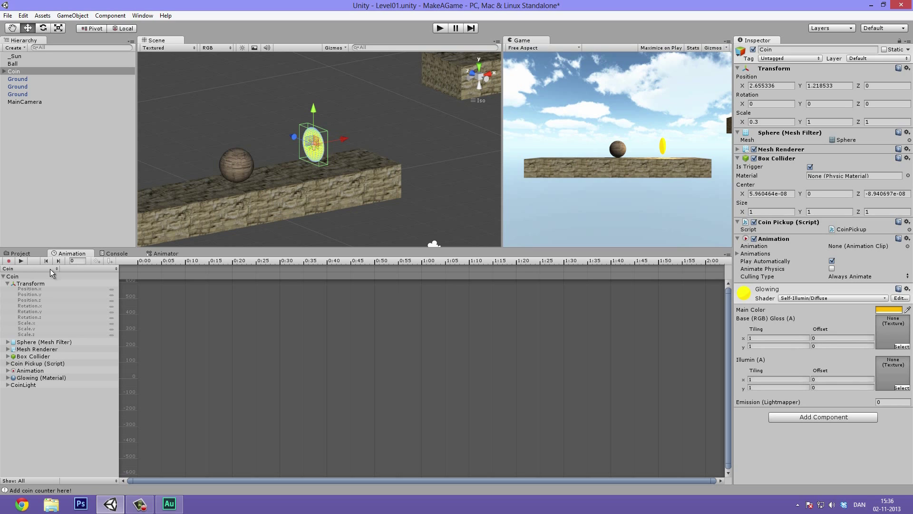
# Select all nine Transform position, rotation and scale rows in the Animation list.
pyautogui.click(8, 283)
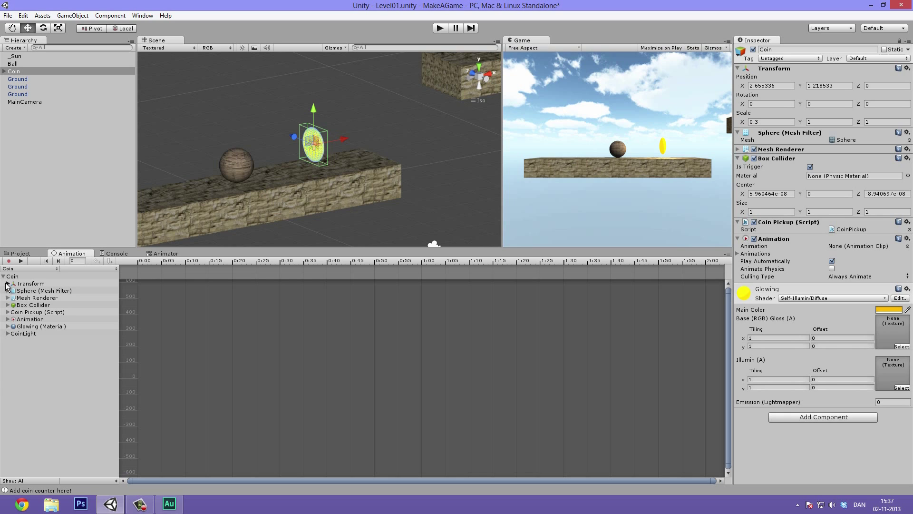
pyautogui.click(8, 284)
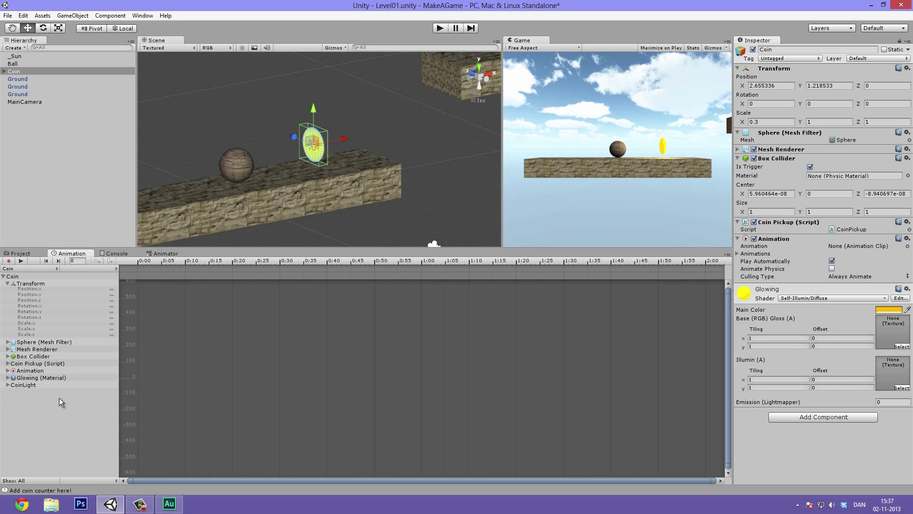
pyautogui.click(28, 285)
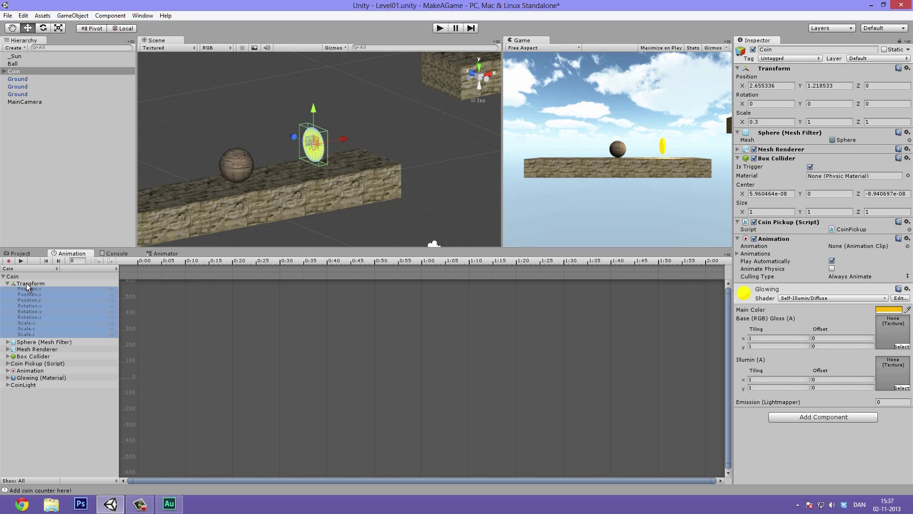
pyautogui.keyDown('alt'); pyautogui.moveTo(304, 119); pyautogui.dragTo(323, 138); pyautogui.keyUp('alt')
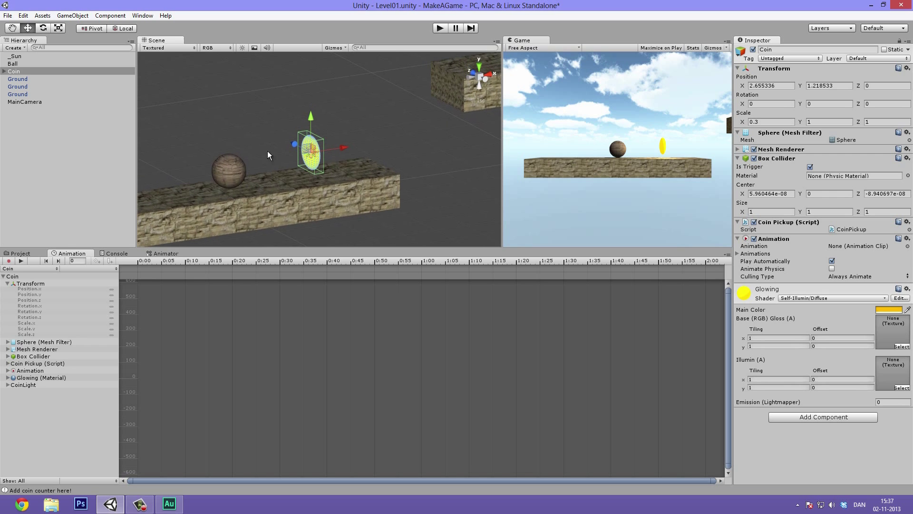
# Start recording a new animation clip and save it as CoinRotate in Assets.
pyautogui.click(8, 262)
pyautogui.moveTo(228, 37); pyautogui.dragTo(333, 67)
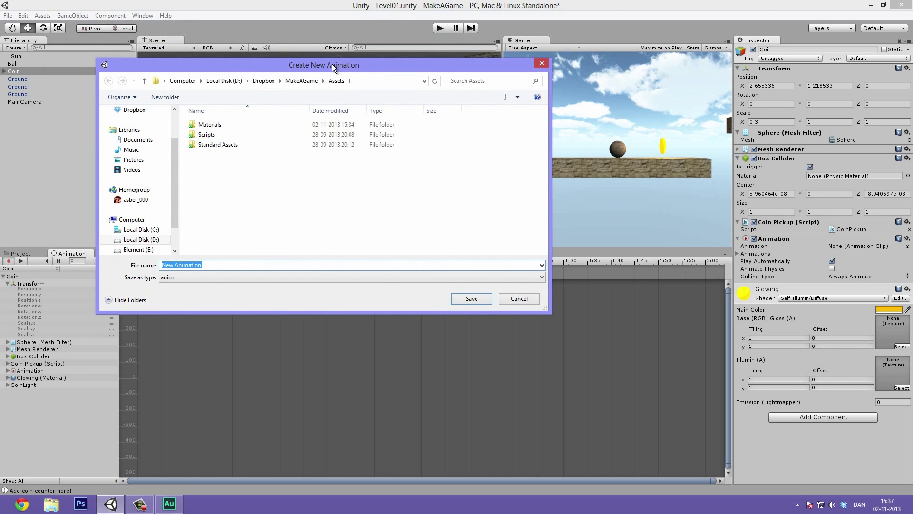
pyautogui.press('BackSpace')
pyautogui.write('Co')
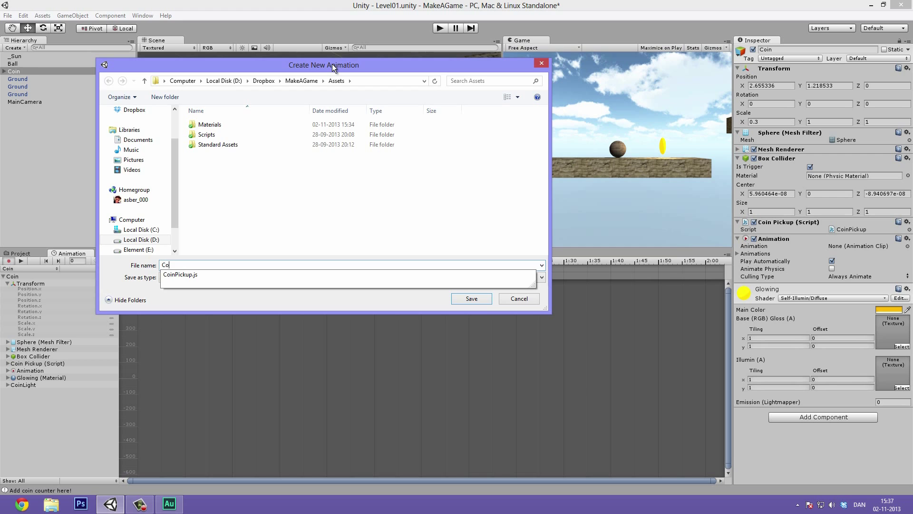
pyautogui.write('inRotate')
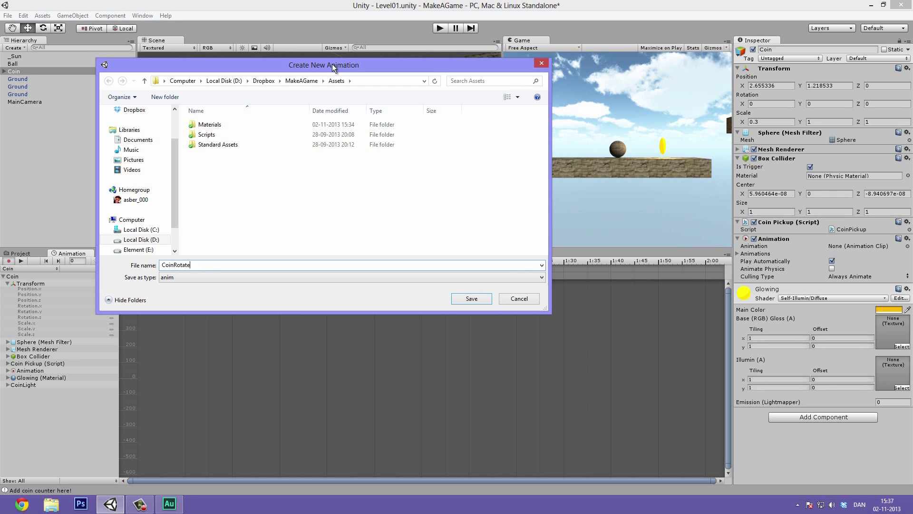
pyautogui.press('Return')
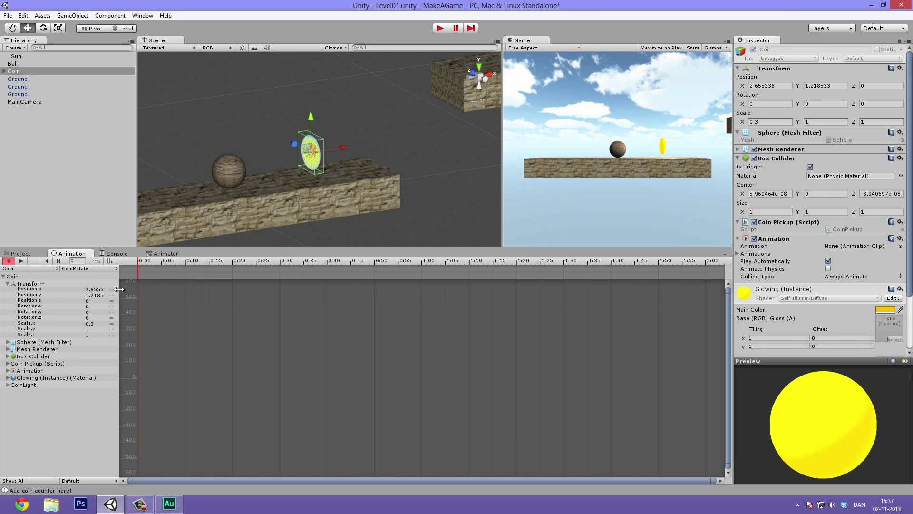
pyautogui.click(95, 289)
pyautogui.press('Return')
pyautogui.click(8, 349)
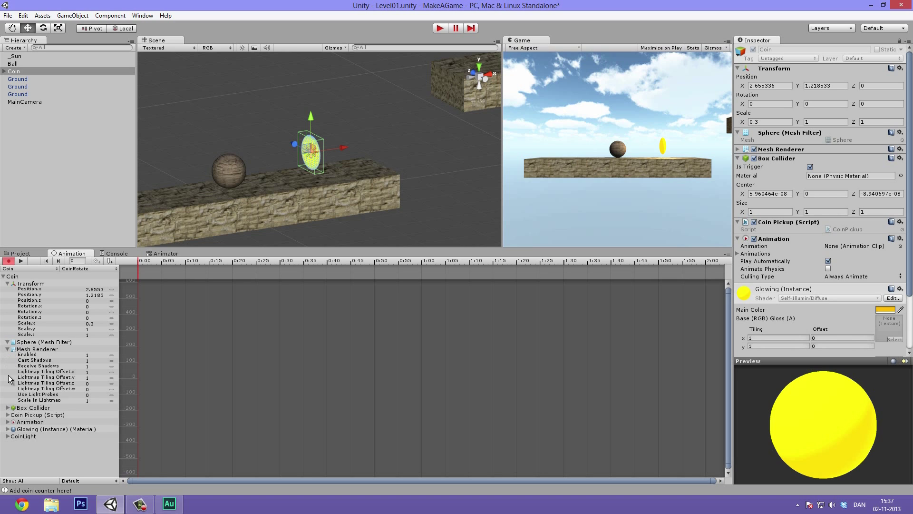
pyautogui.click(7, 407)
pyautogui.scroll(-1, 21, 430)
pyautogui.click(8, 447)
pyautogui.scroll(-1, 23, 436)
pyautogui.click(8, 452)
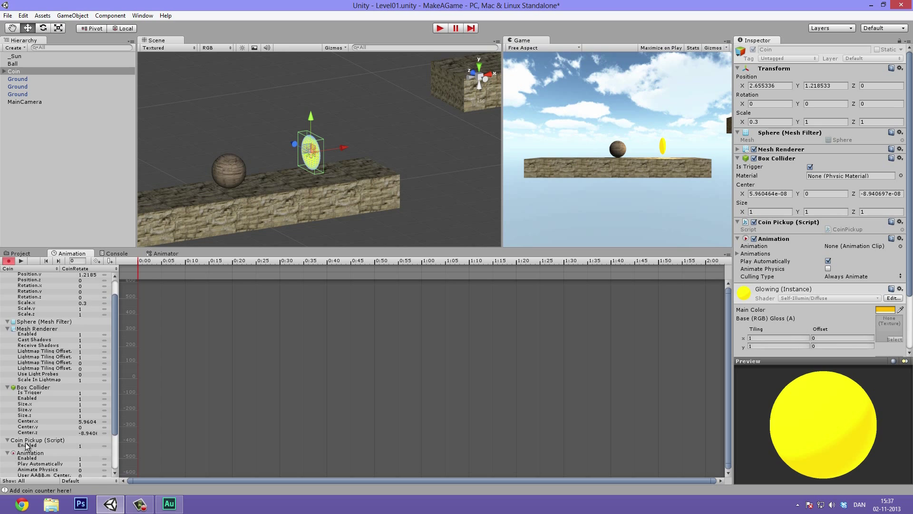
pyautogui.scroll(-3, 11, 454)
pyautogui.click(7, 402)
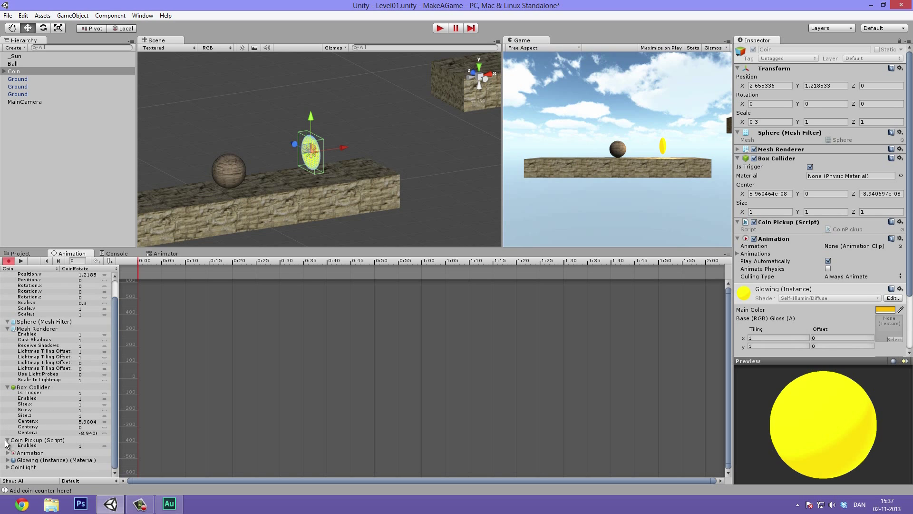
pyautogui.click(8, 440)
pyautogui.click(7, 393)
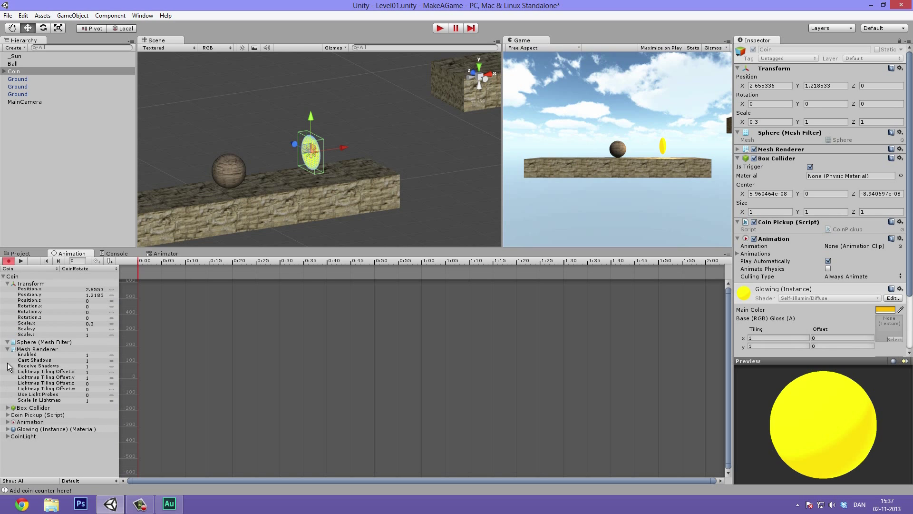
pyautogui.click(6, 350)
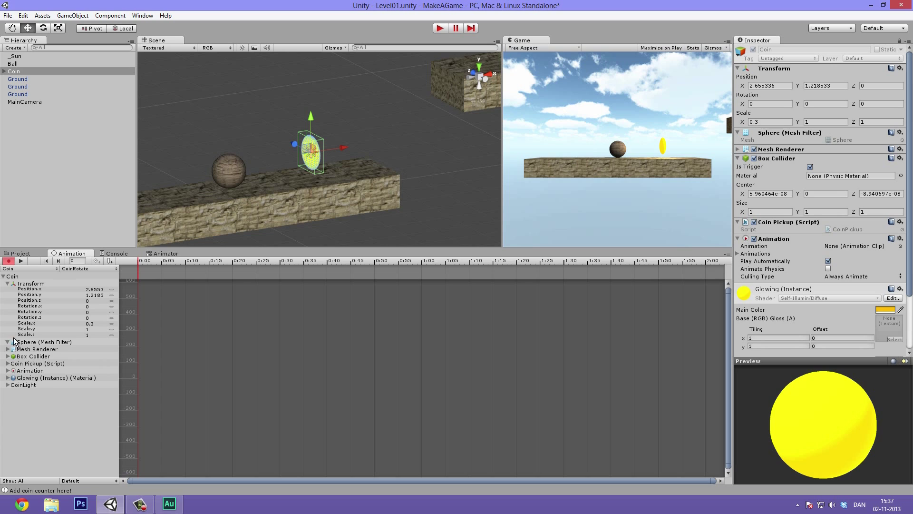
pyautogui.click(7, 384)
pyautogui.click(15, 399)
pyautogui.scroll(-3, 52, 360)
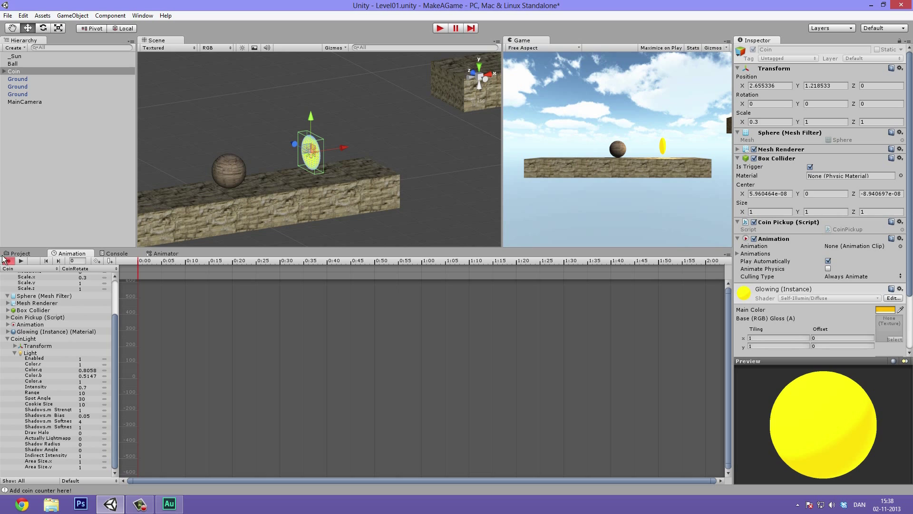
pyautogui.click(15, 353)
pyautogui.click(8, 384)
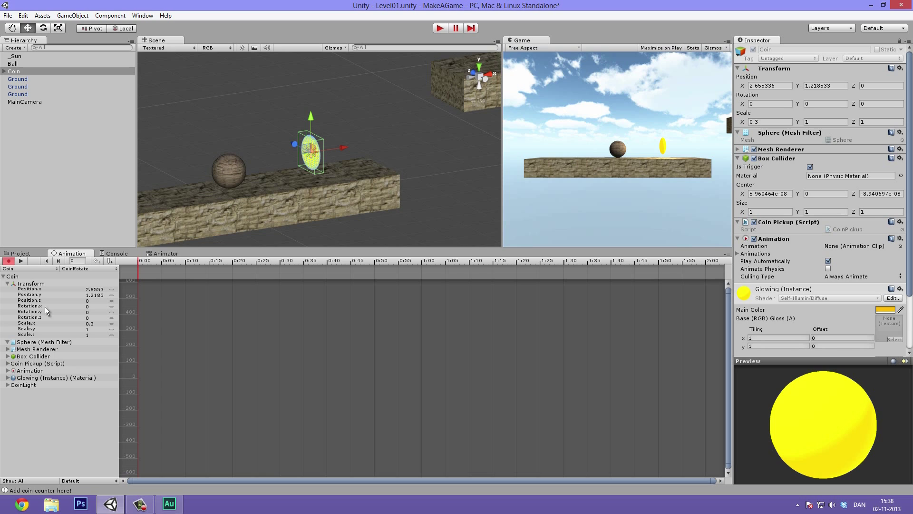
pyautogui.keyDown('alt'); pyautogui.moveTo(330, 173); pyautogui.dragTo(318, 125); pyautogui.keyUp('alt')
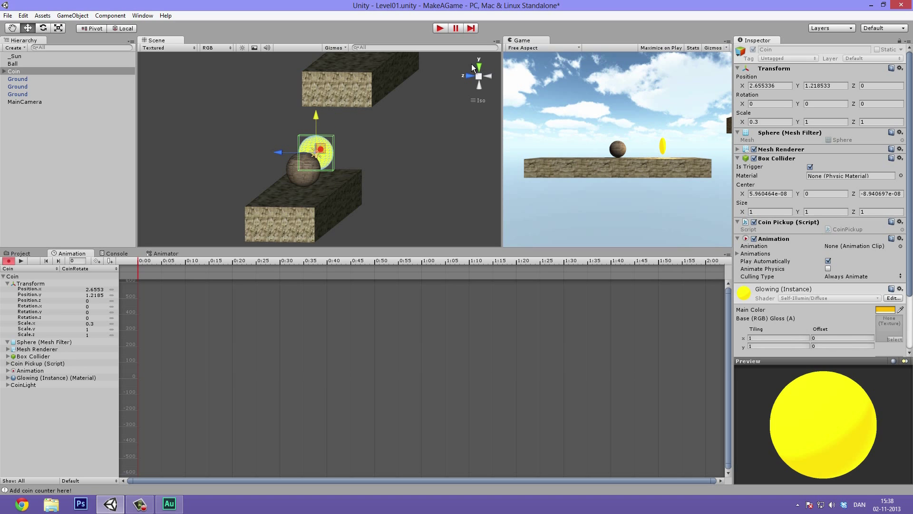
pyautogui.moveTo(338, 125)
pyautogui.keyDown('alt'); pyautogui.mouseDown()
pyautogui.moveTo(380, 159)
pyautogui.moveTo(336, 130)
pyautogui.mouseUp(); pyautogui.keyUp('alt')
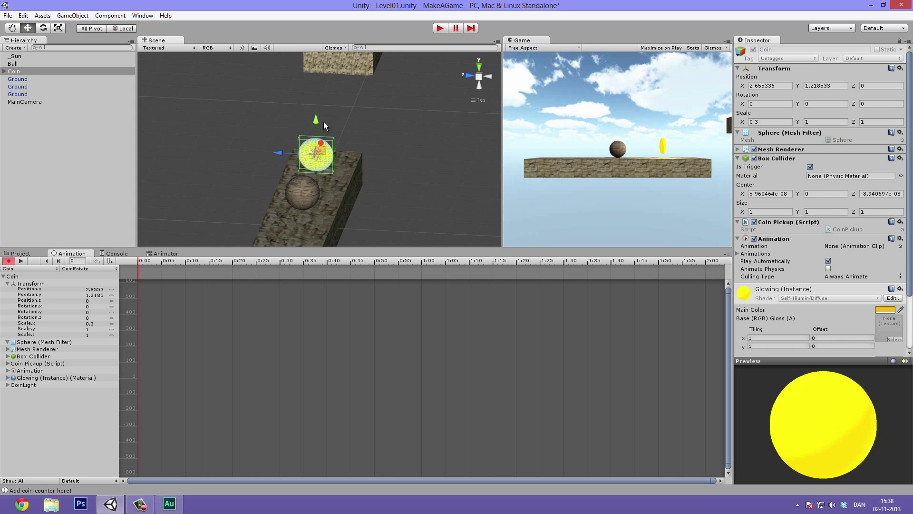
pyautogui.keyDown('alt'); pyautogui.moveTo(352, 128); pyautogui.dragTo(331, 164); pyautogui.keyUp('alt')
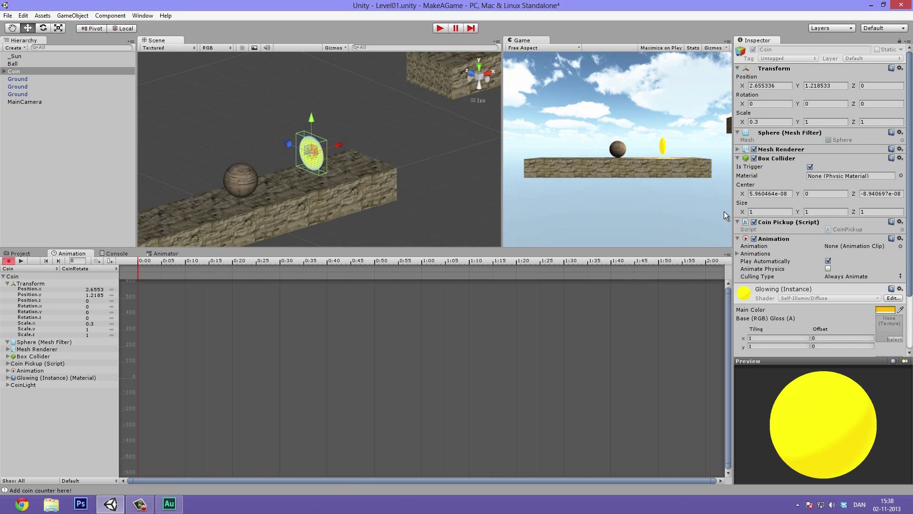
pyautogui.moveTo(798, 105); pyautogui.dragTo(850, 110)
pyautogui.moveTo(30, 114); pyautogui.dragTo(410, 209)
pyautogui.hotkey('ctrl', 'z')
pyautogui.keyDown('alt'); pyautogui.moveTo(404, 144); pyautogui.dragTo(2, 307); pyautogui.keyUp('alt')
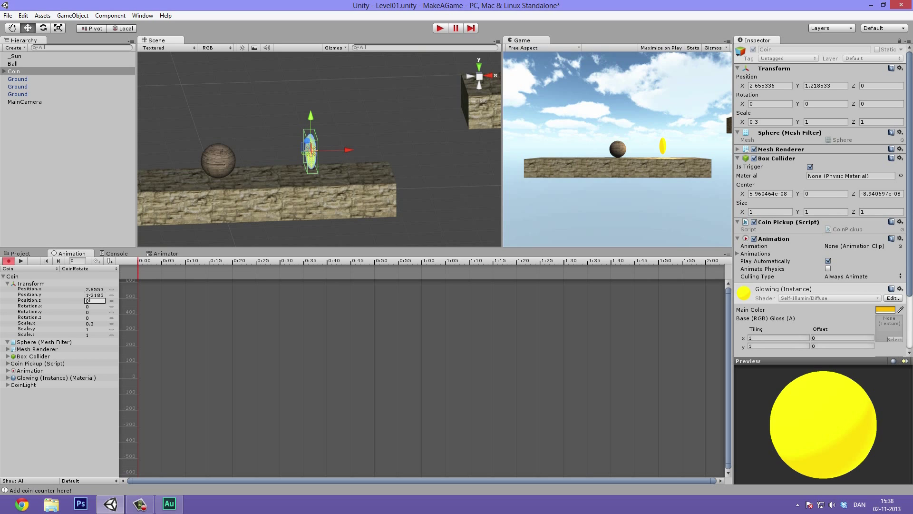
# Add a keyframe for the Coin's Rotation.y with value 0 at frame 0.
pyautogui.click(100, 313)
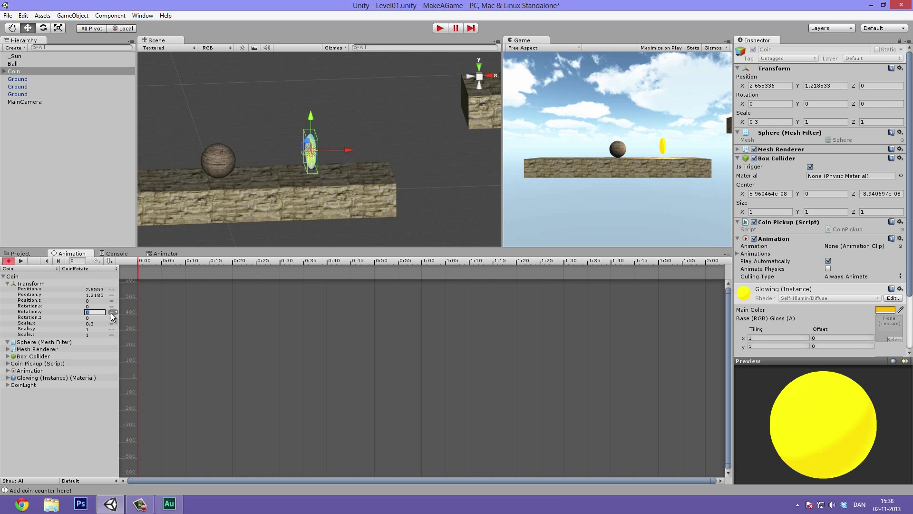
pyautogui.click(110, 312)
pyautogui.click(116, 312)
pyautogui.click(115, 312)
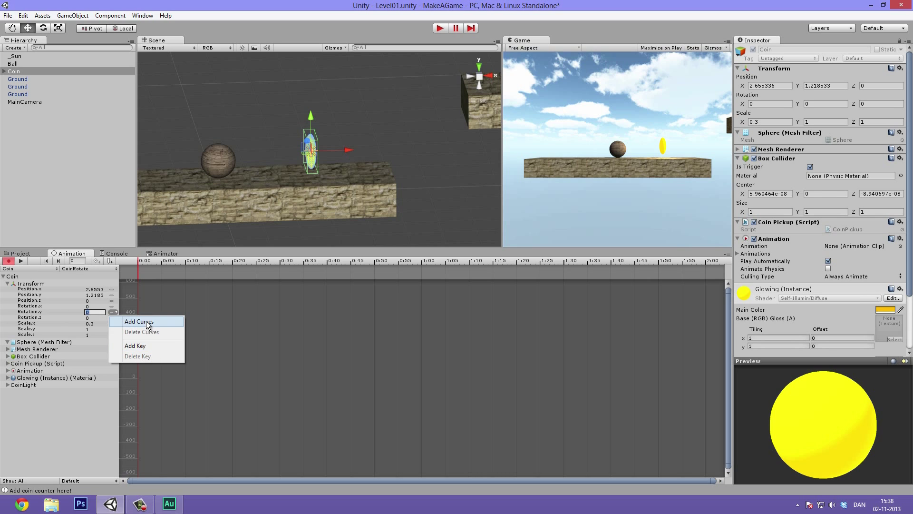
pyautogui.click(141, 346)
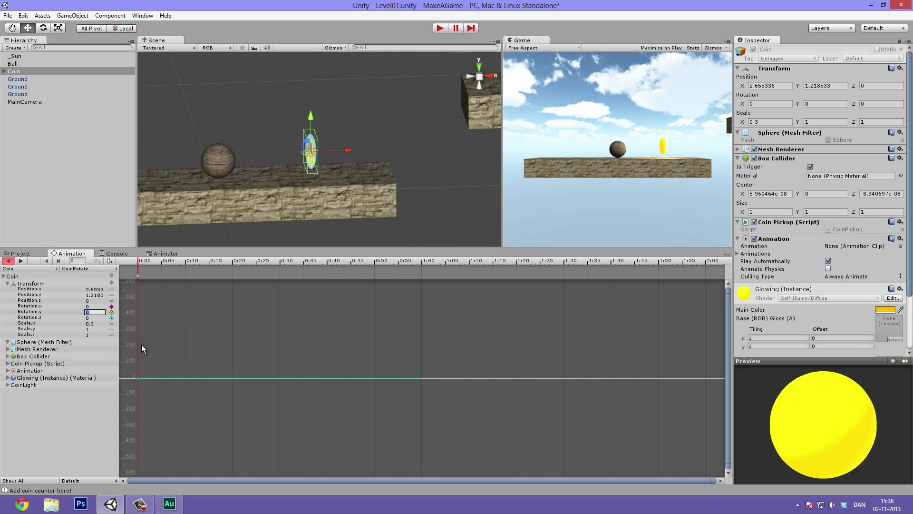
pyautogui.click(141, 269)
pyautogui.click(90, 312)
pyautogui.press('Return')
# Return the playhead to the clip start and preview the animation.
pyautogui.moveTo(405, 259); pyautogui.dragTo(118, 276)
pyautogui.moveTo(421, 270); pyautogui.dragTo(121, 258)
pyautogui.click(22, 261)
pyautogui.click(21, 261)
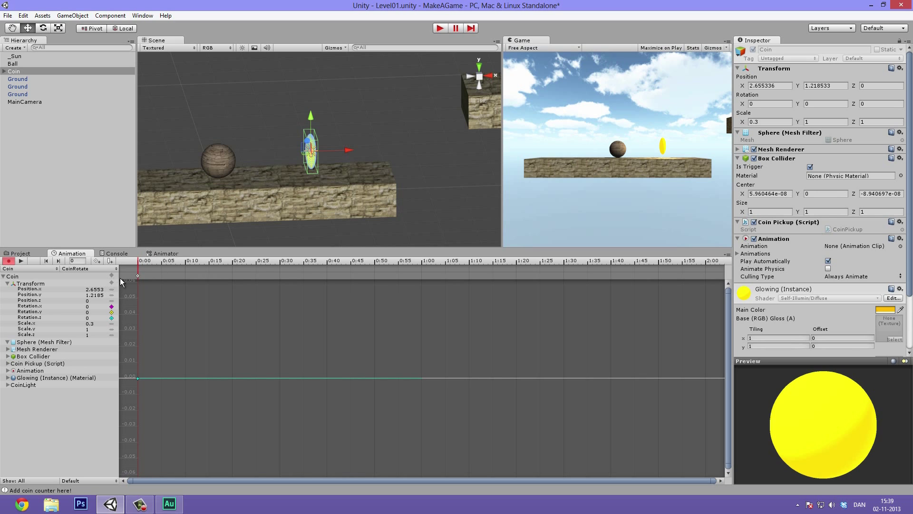
# Key the Coin's Rotation.y to 360 at 2:00 in the CoinRotate clip.
pyautogui.moveTo(148, 263); pyautogui.dragTo(337, 265)
pyautogui.keyDown('alt'); pyautogui.scroll(-3, 293, 369); pyautogui.keyUp('alt')
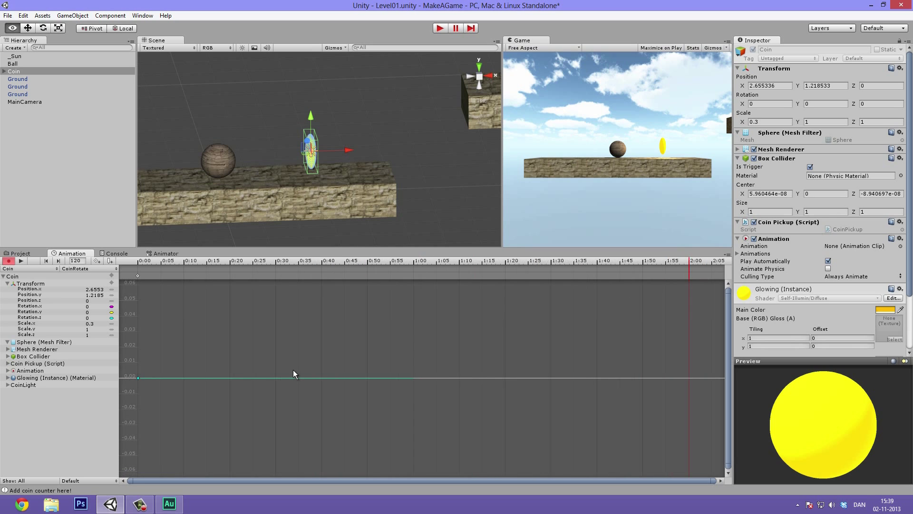
pyautogui.keyDown('alt'); pyautogui.scroll(1, 292, 374); pyautogui.keyUp('alt')
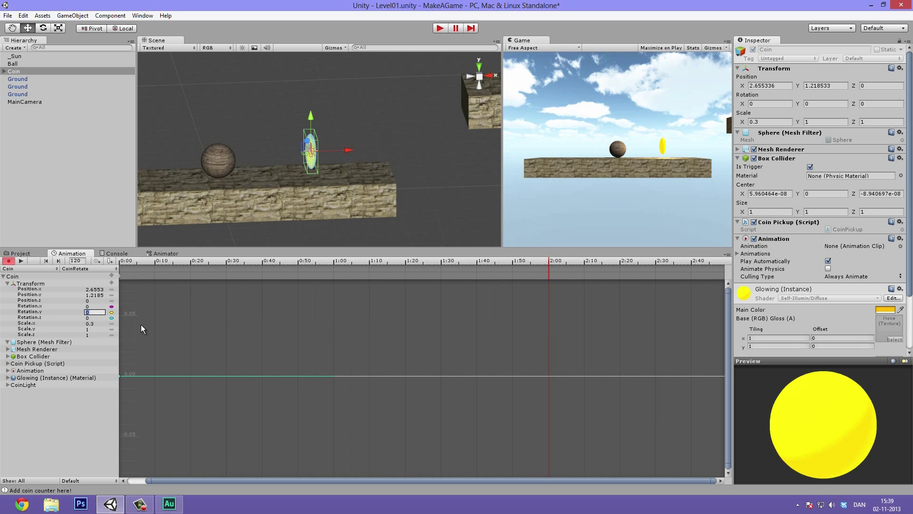
pyautogui.write('360')
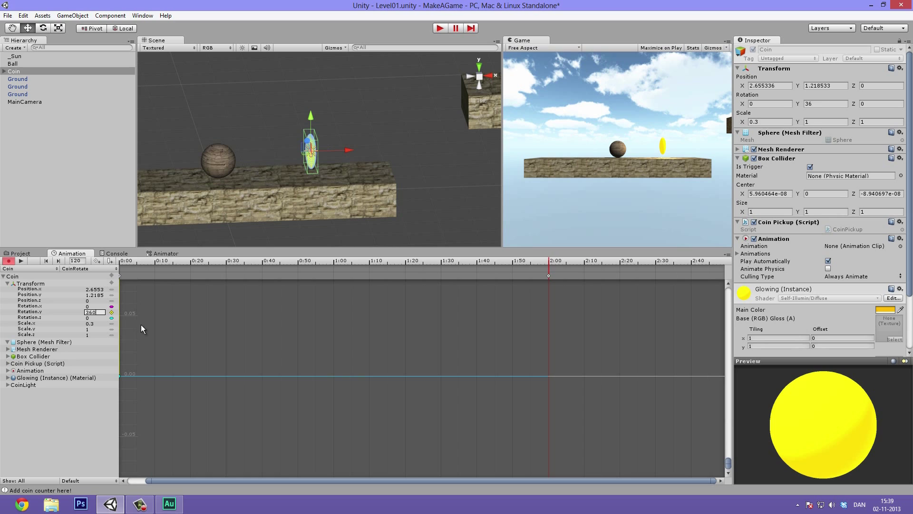
pyautogui.press('Return')
# Scrub back to preview the spin and display the Transform rotation curves.
pyautogui.moveTo(149, 261); pyautogui.dragTo(105, 270)
pyautogui.click(21, 261)
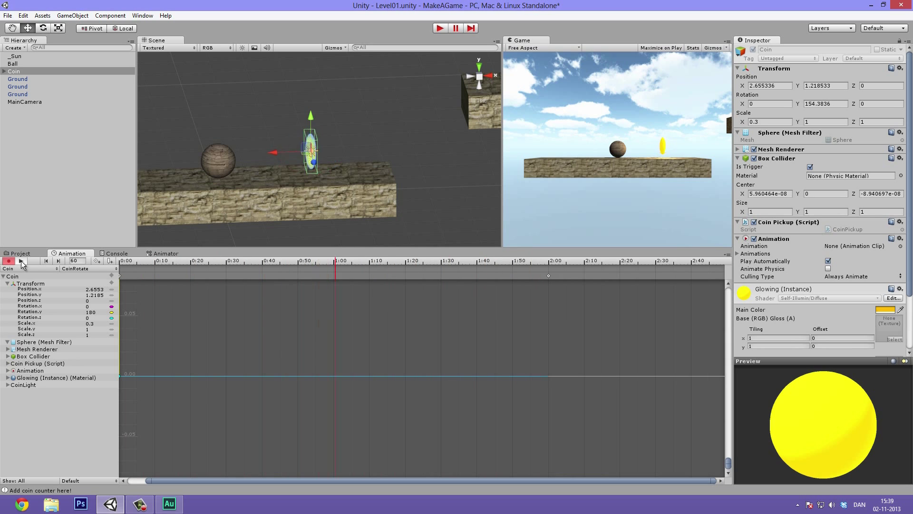
pyautogui.click(30, 287)
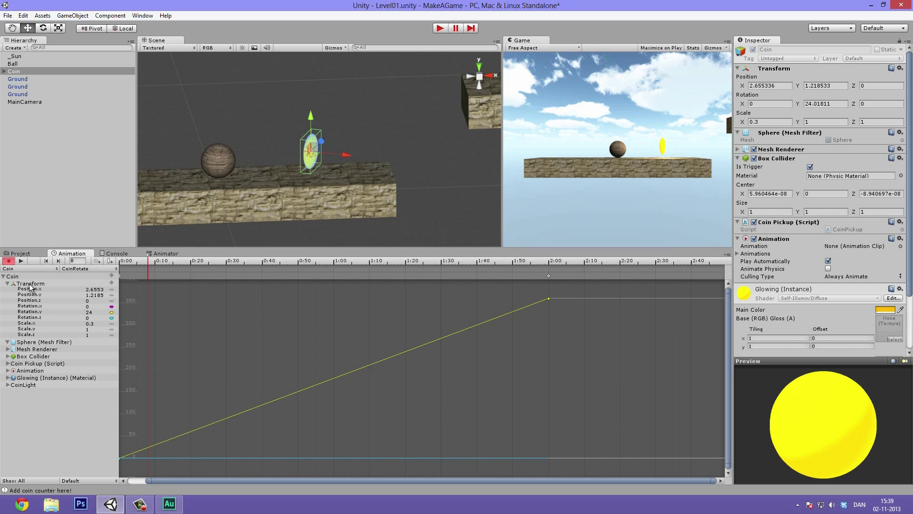
# Set the rotation curve's wrap mode to Loop and move the 360 keyframe to 2:40.
pyautogui.click(81, 480)
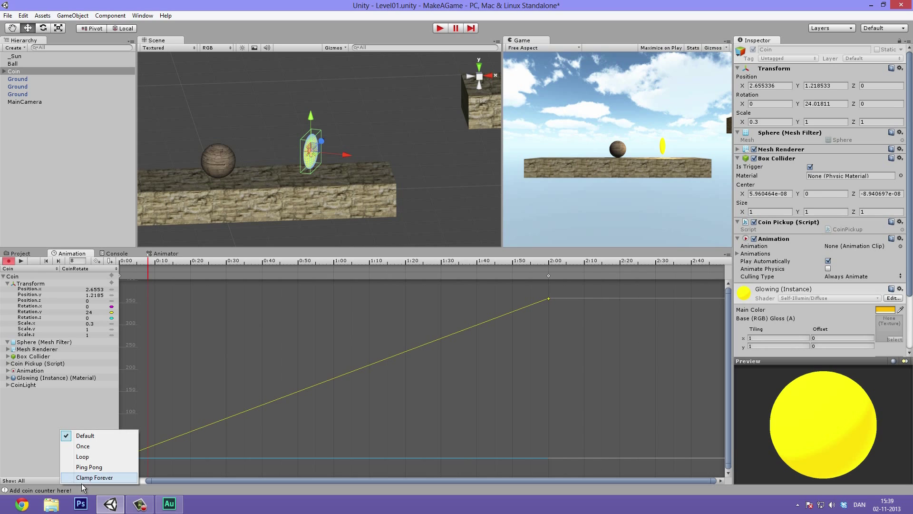
pyautogui.click(91, 455)
pyautogui.click(28, 258)
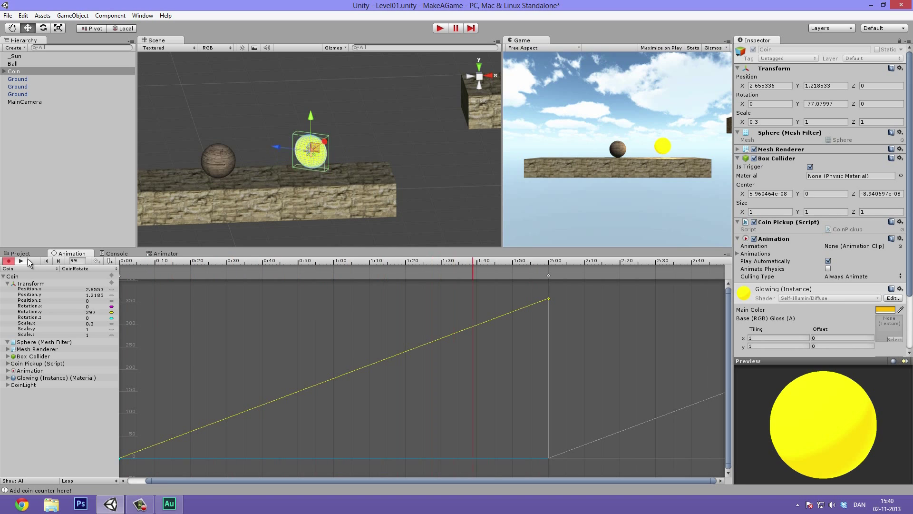
pyautogui.moveTo(549, 276); pyautogui.dragTo(691, 275)
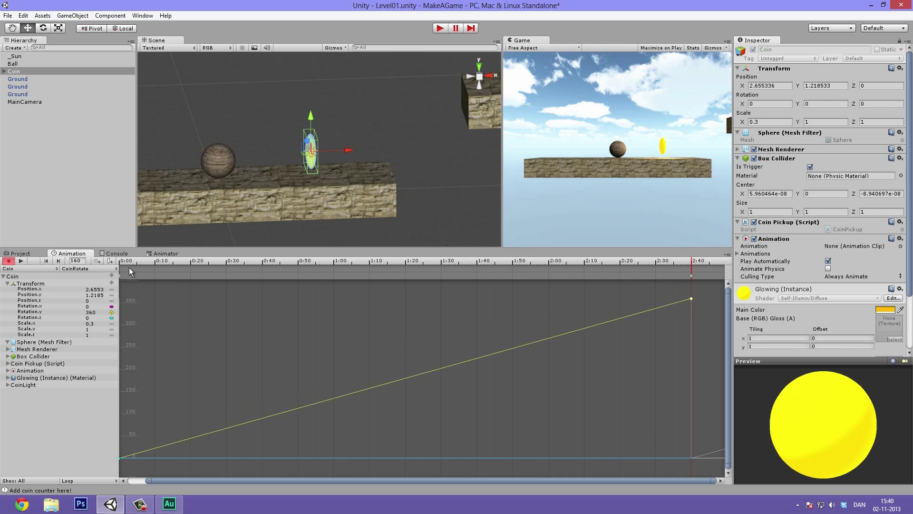
pyautogui.click(21, 261)
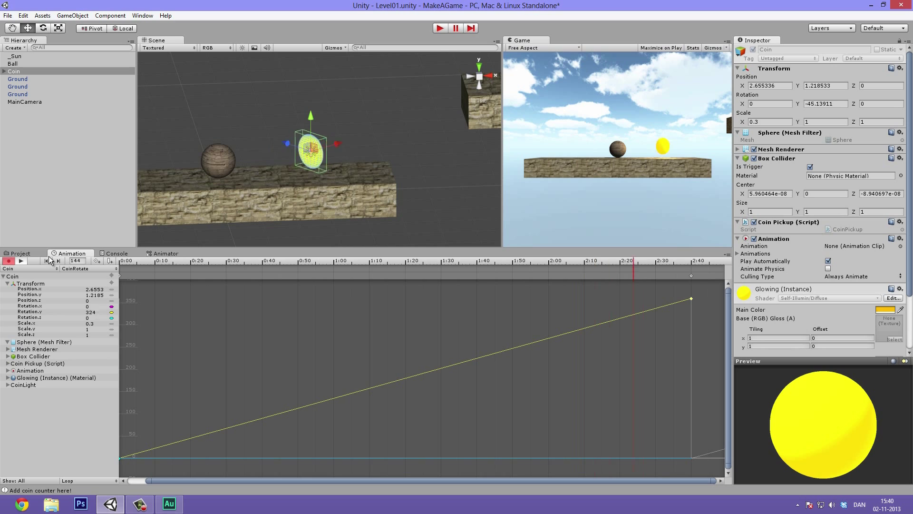
# Stop recording and assign the CoinRotate clip to the coin's Animation component.
pyautogui.click(8, 261)
pyautogui.scroll(-3, 342, 147)
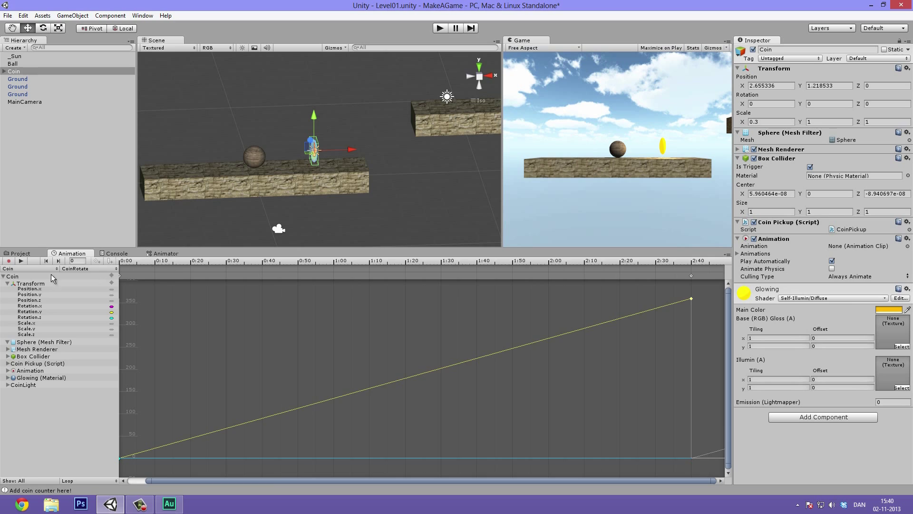
pyautogui.click(25, 254)
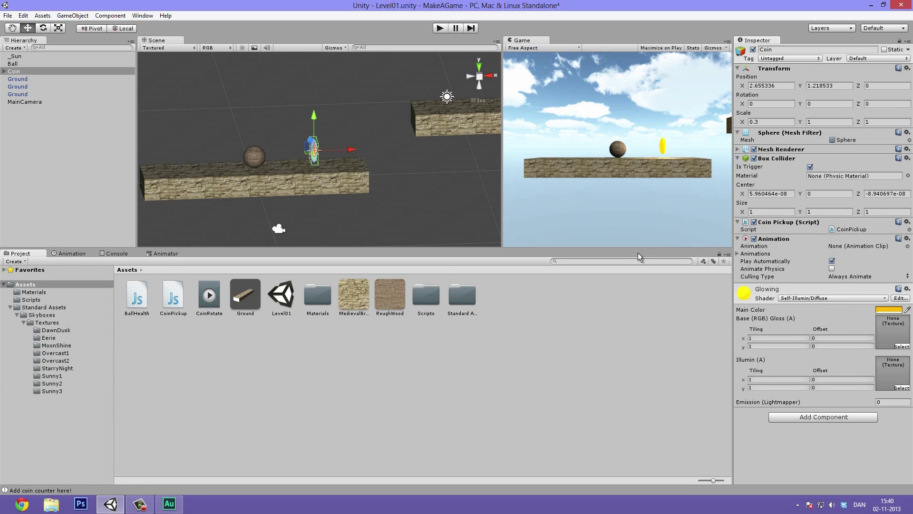
pyautogui.moveTo(208, 295); pyautogui.dragTo(845, 248)
pyautogui.click(739, 254)
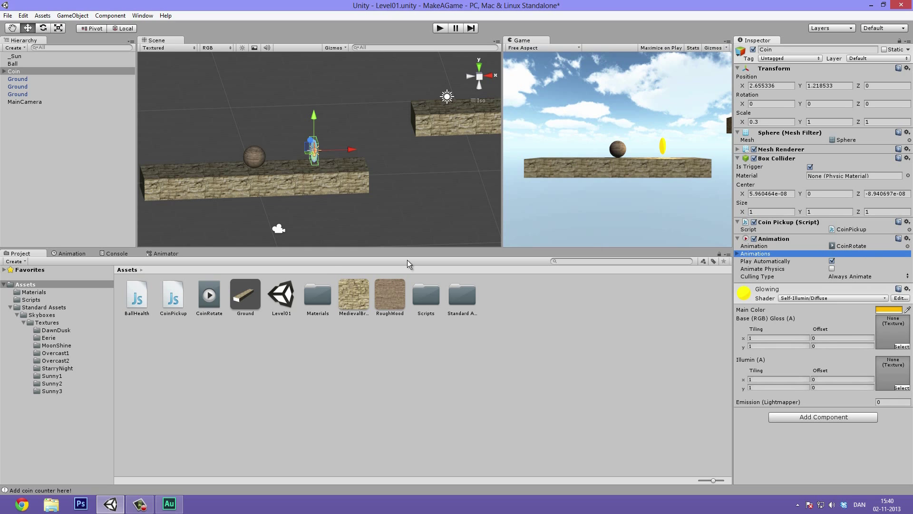
# Set the CoinRotate clip's Wrap Mode to Loop and dock the Game view beside Scene.
pyautogui.click(210, 295)
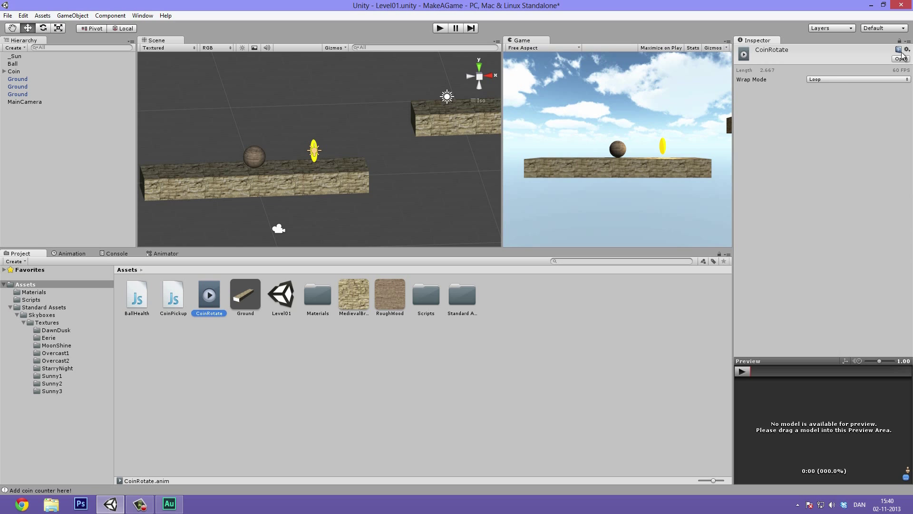
pyautogui.click(829, 80)
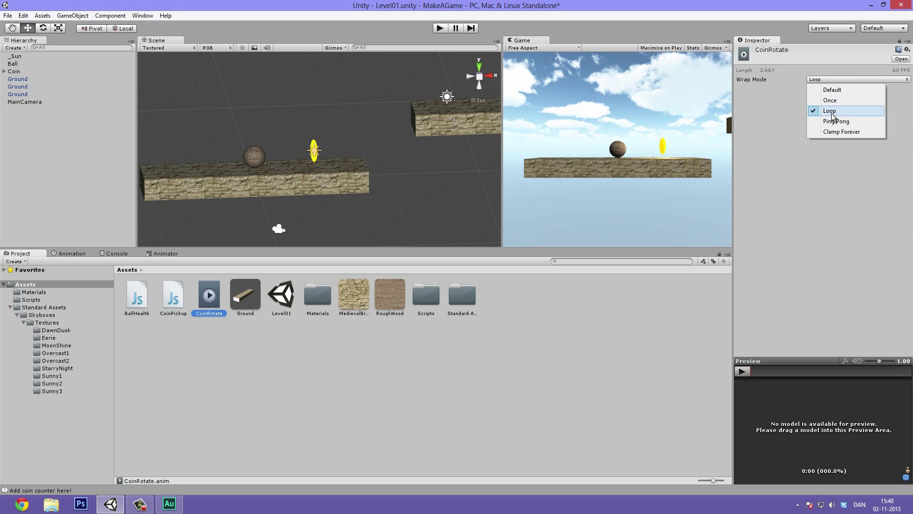
pyautogui.click(830, 111)
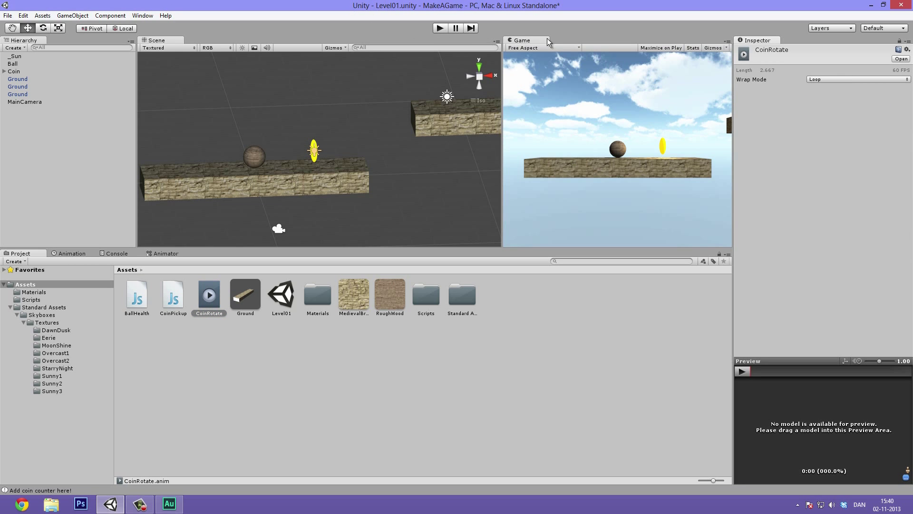
pyautogui.moveTo(522, 45); pyautogui.dragTo(208, 51)
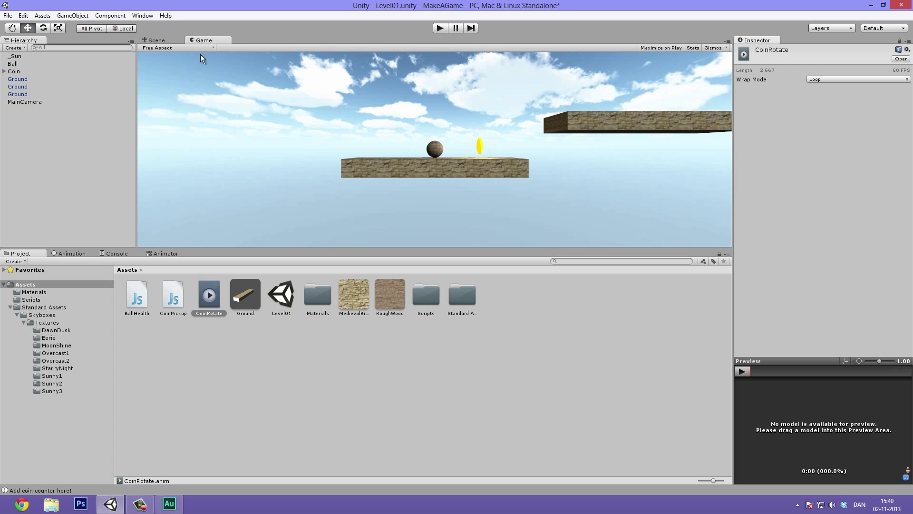
# Enlarge the Game view, enter Play mode, and make the ball jump beside the spinning coin.
pyautogui.moveTo(229, 248); pyautogui.dragTo(240, 362)
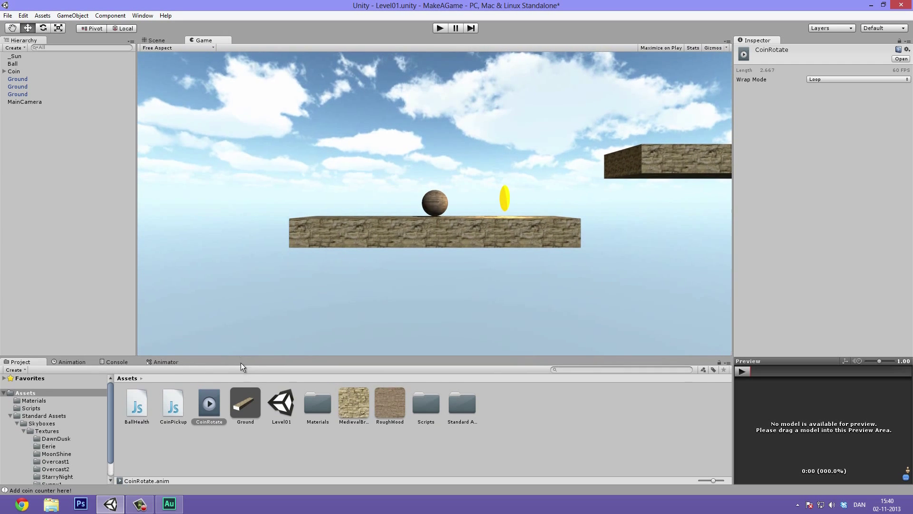
pyautogui.click(445, 30)
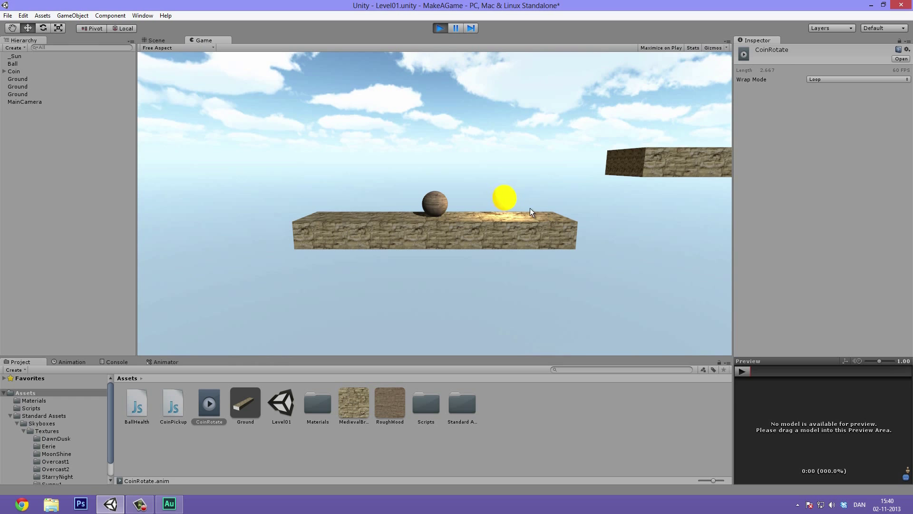
pyautogui.press('space')
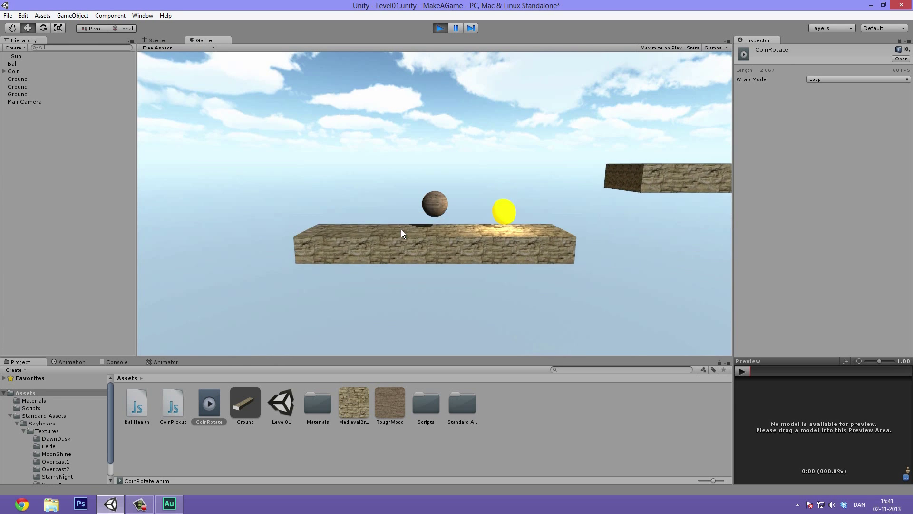